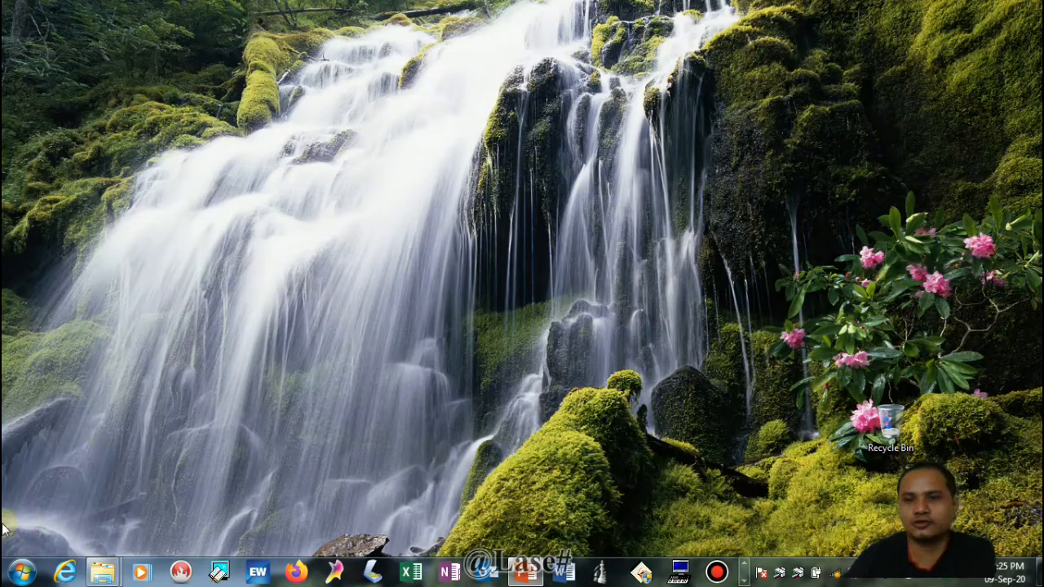
click(20, 575)
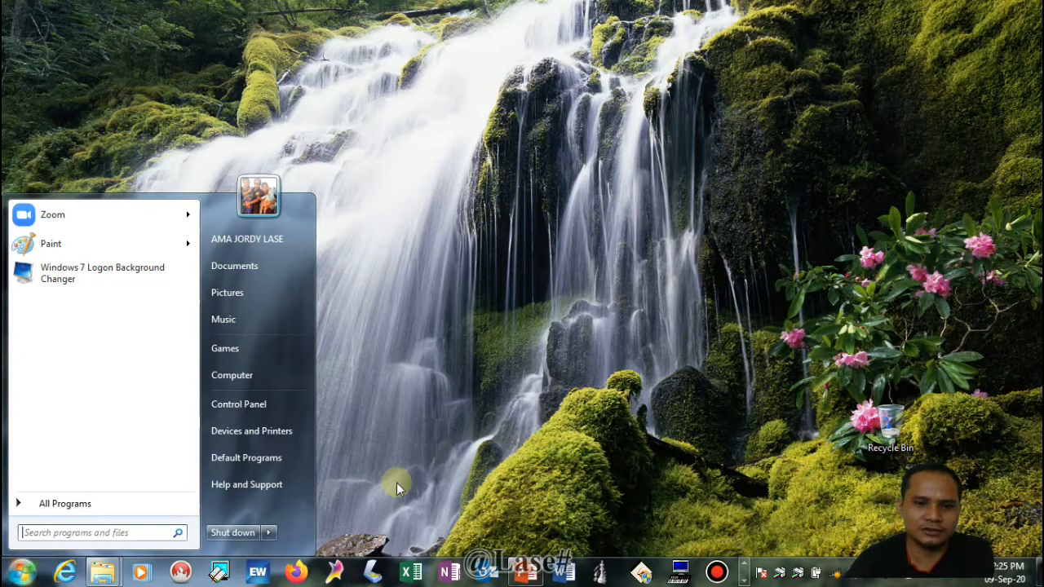
click(43, 506)
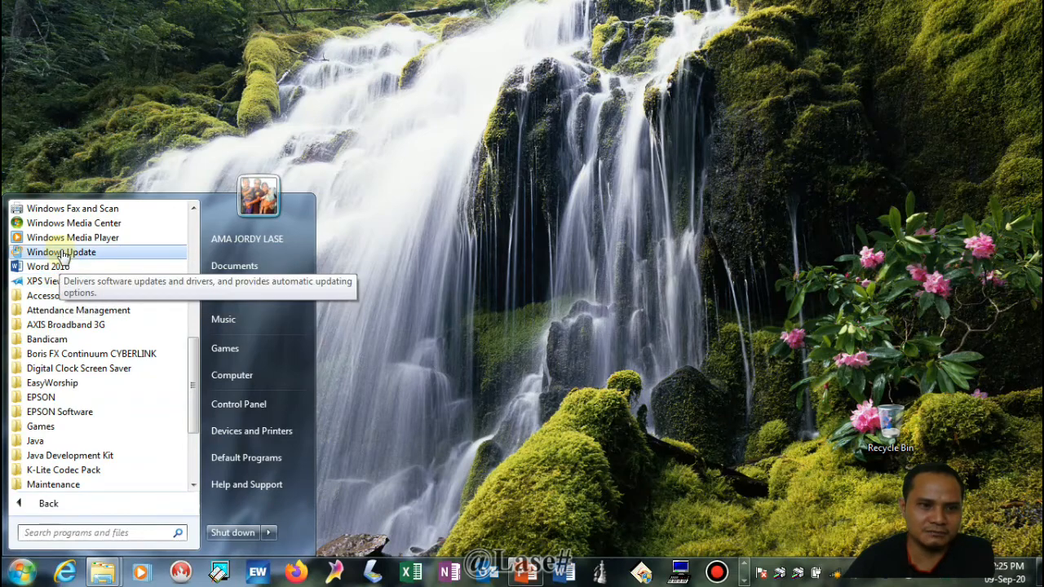
scroll(62, 269, down, 3)
scroll(73, 281, up, 5)
scroll(72, 281, up, 5)
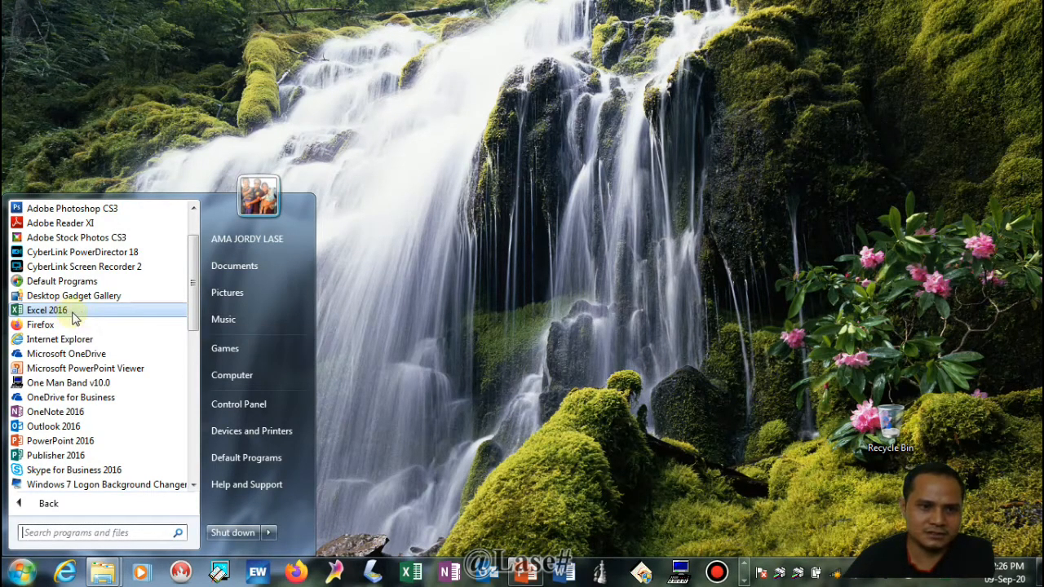
click(74, 311)
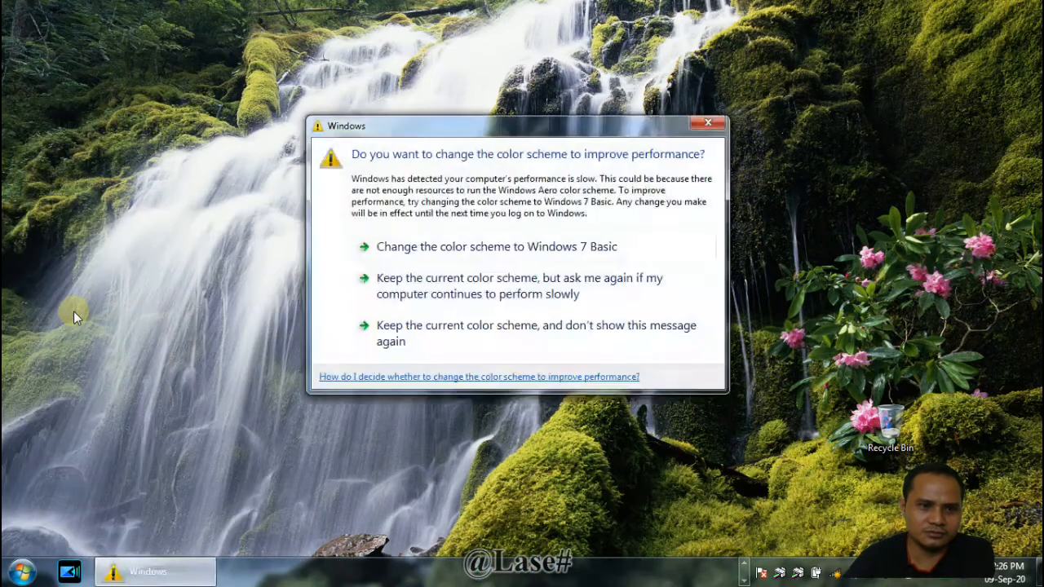
click(707, 124)
Launch Excel 2016 and create a blank workbook
click(23, 571)
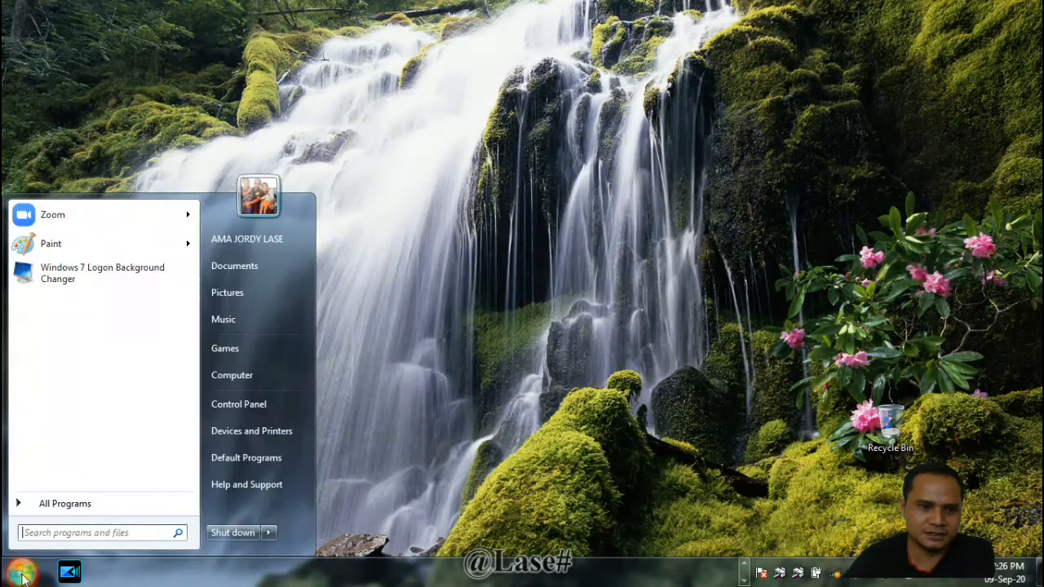
click(44, 506)
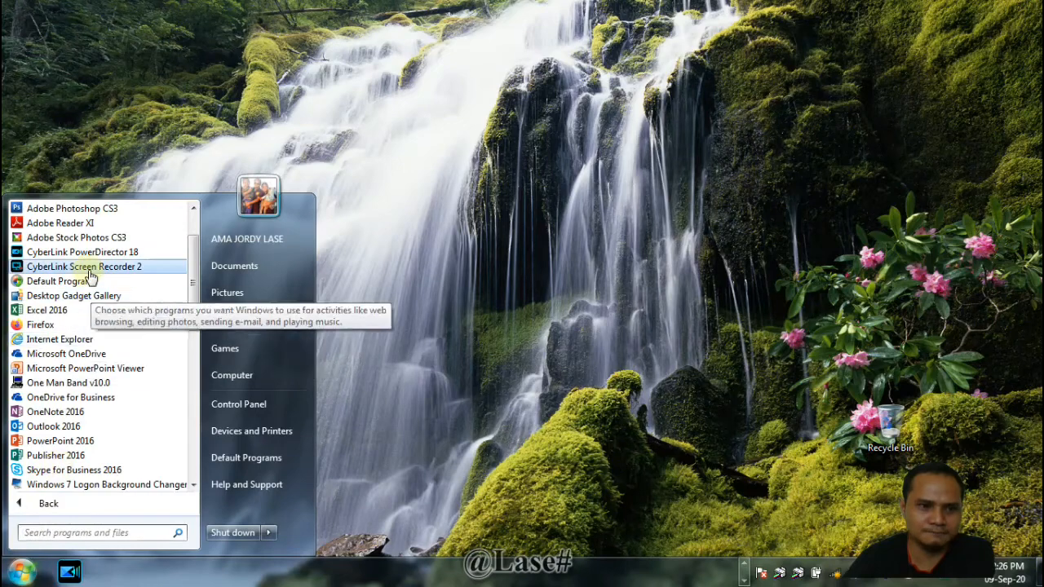
click(47, 311)
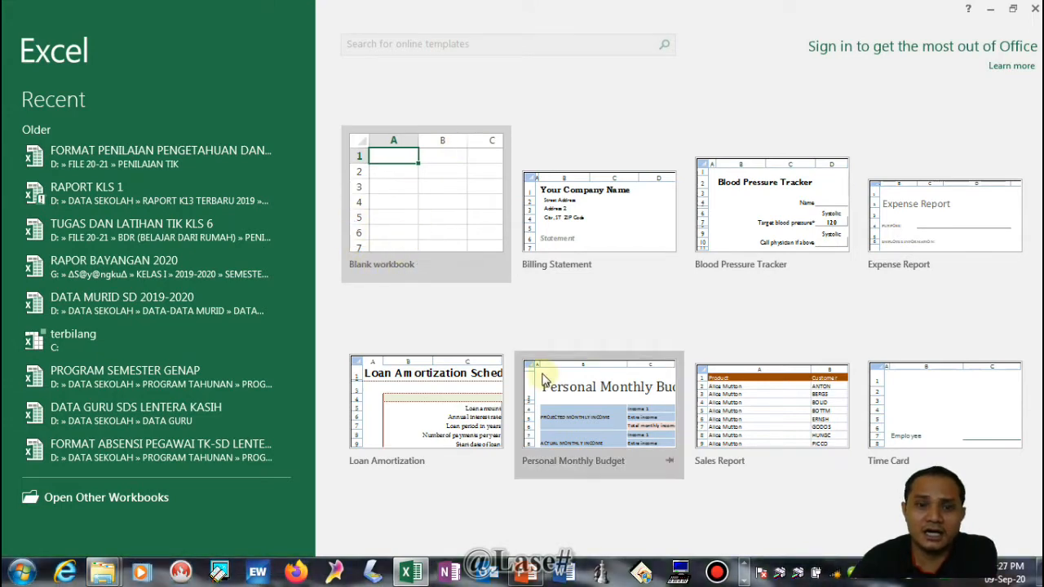
click(408, 206)
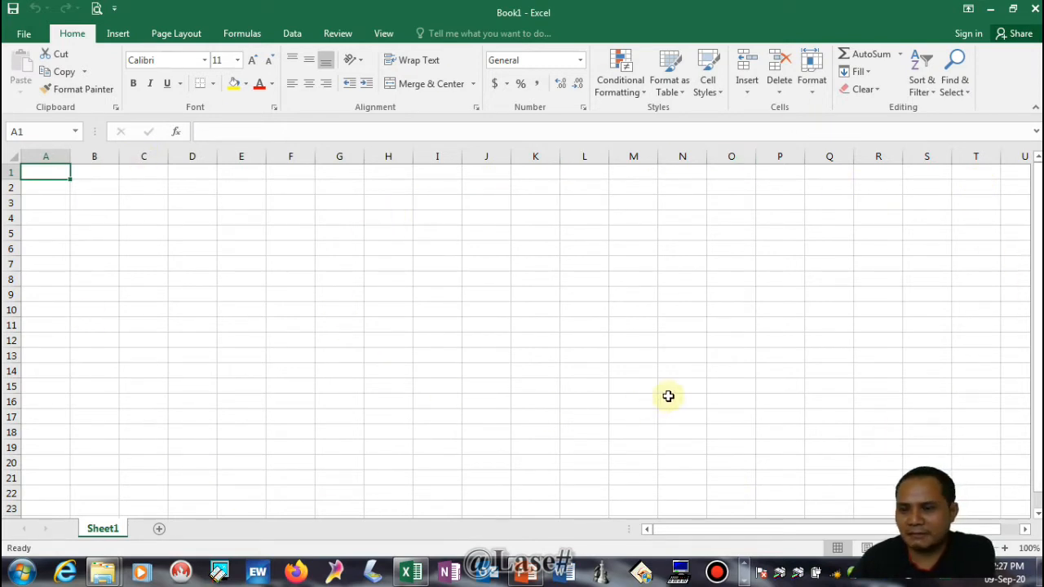
Enter the text "mengetik lembar kerja" in cell C3
click(130, 205)
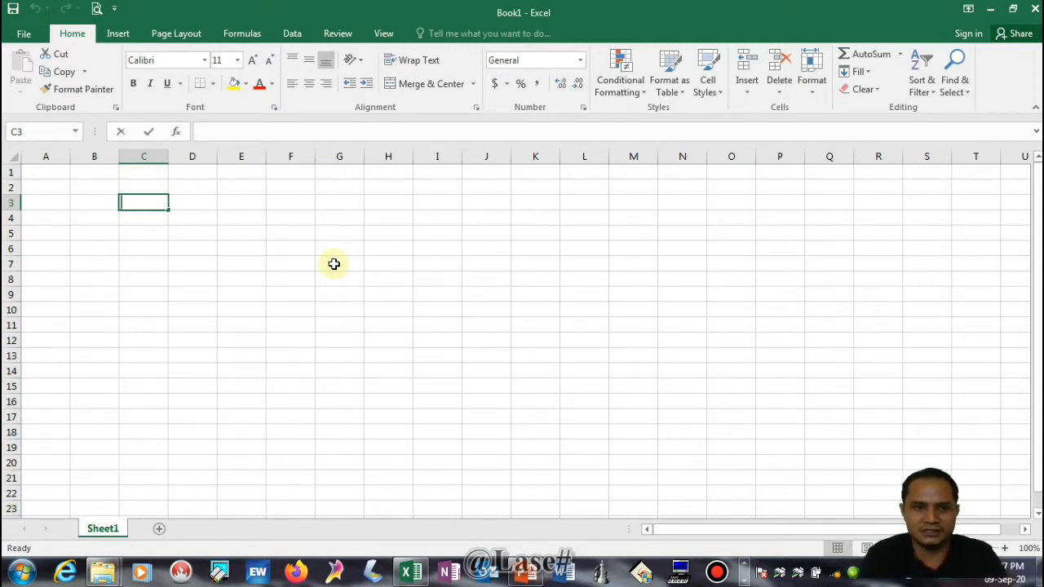
text(mengetik)
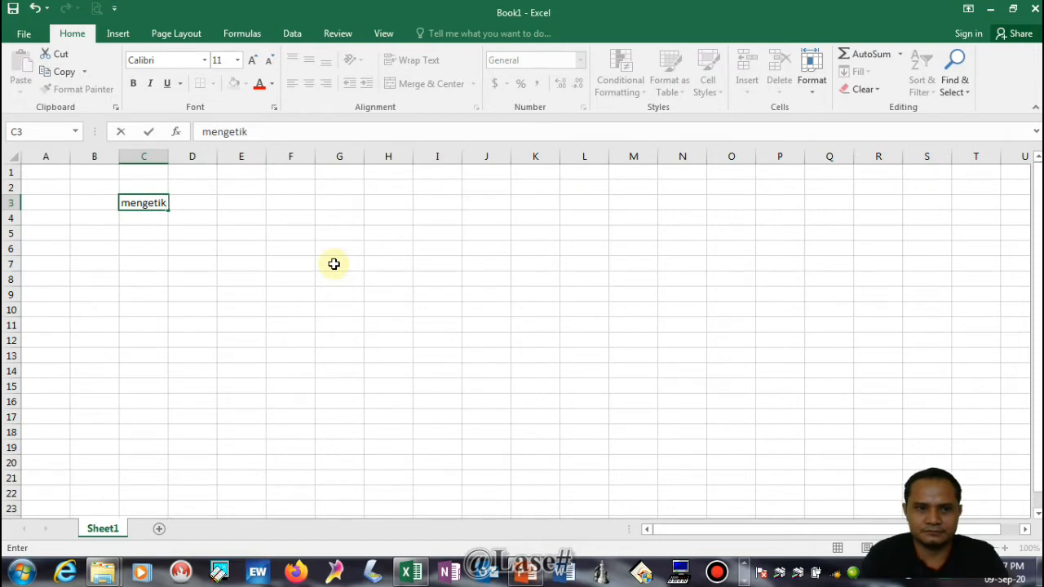
text( lembar kerja)
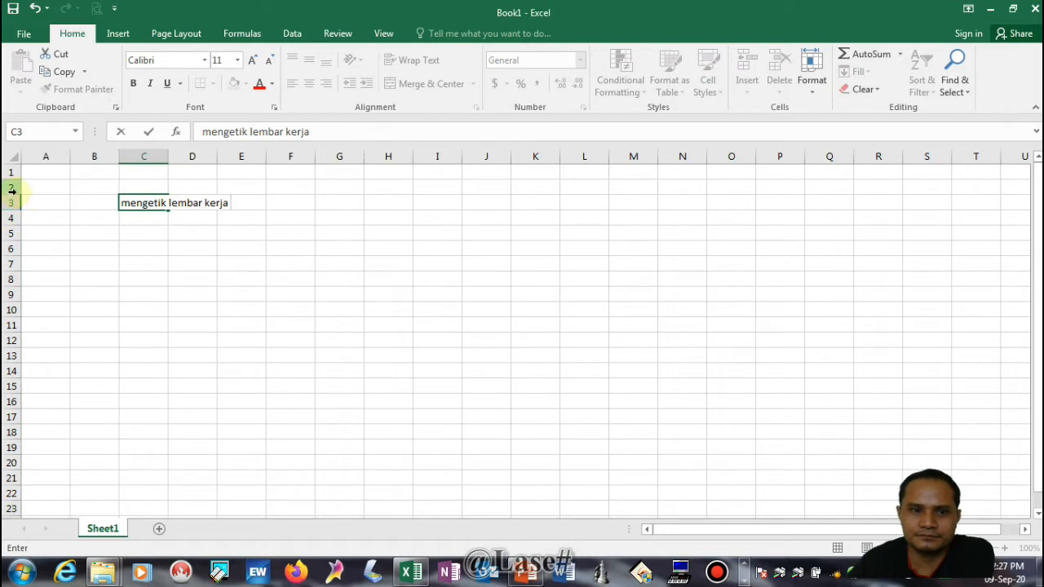
click(304, 371)
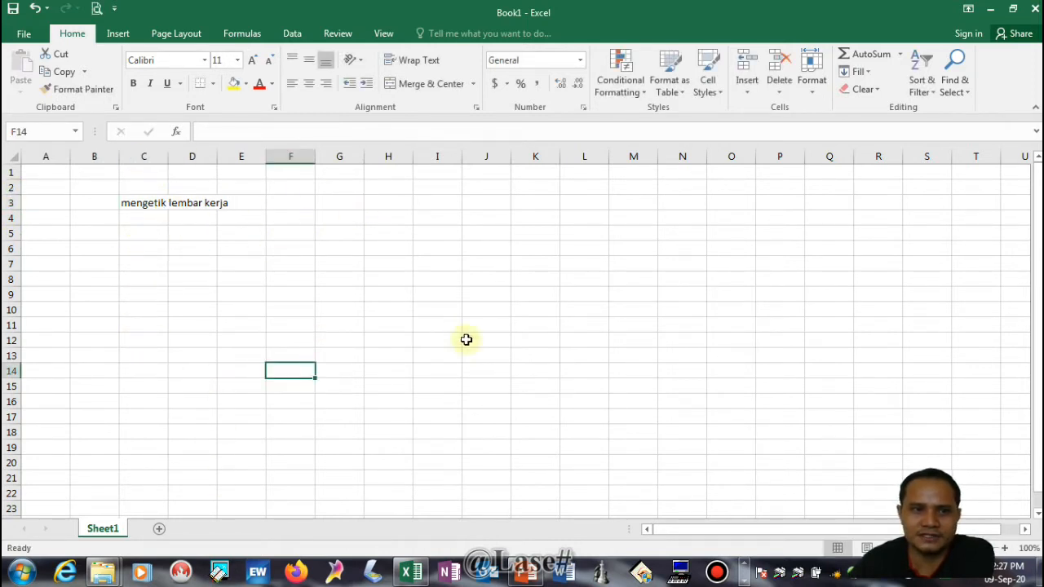
Bring up the file browser for opening an existing workbook from the computer
click(22, 36)
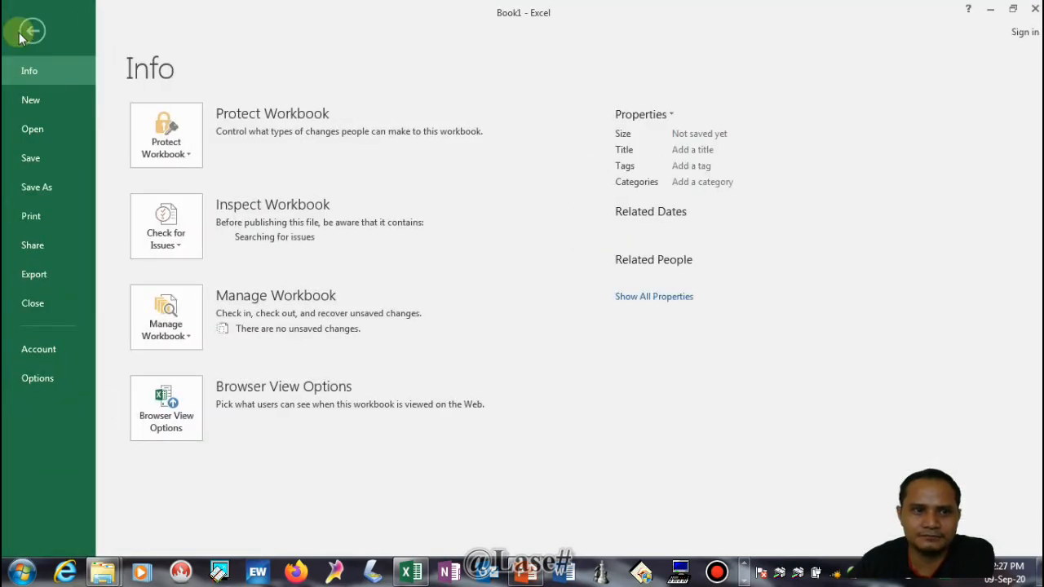
click(36, 132)
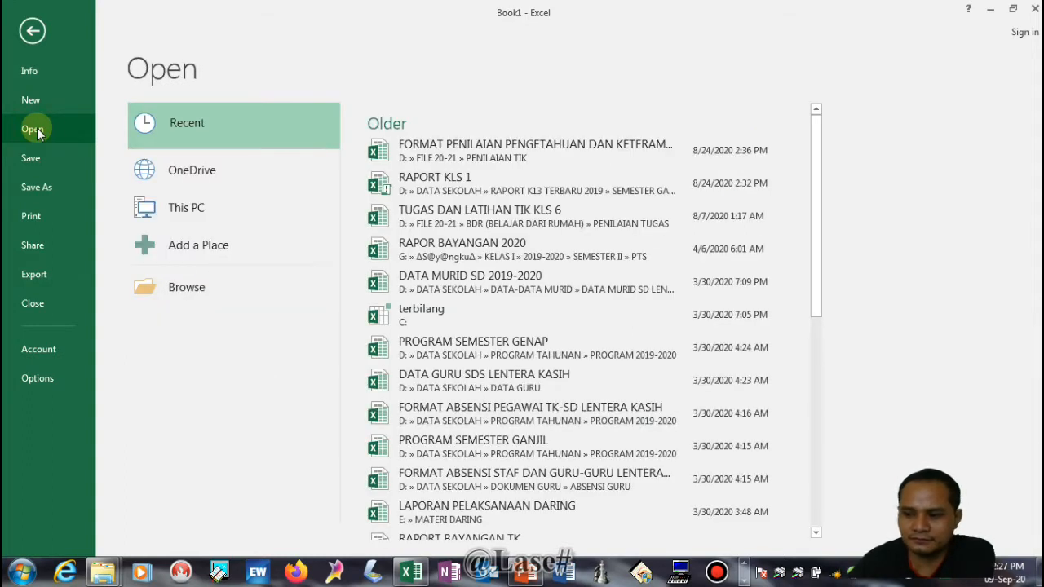
click(260, 301)
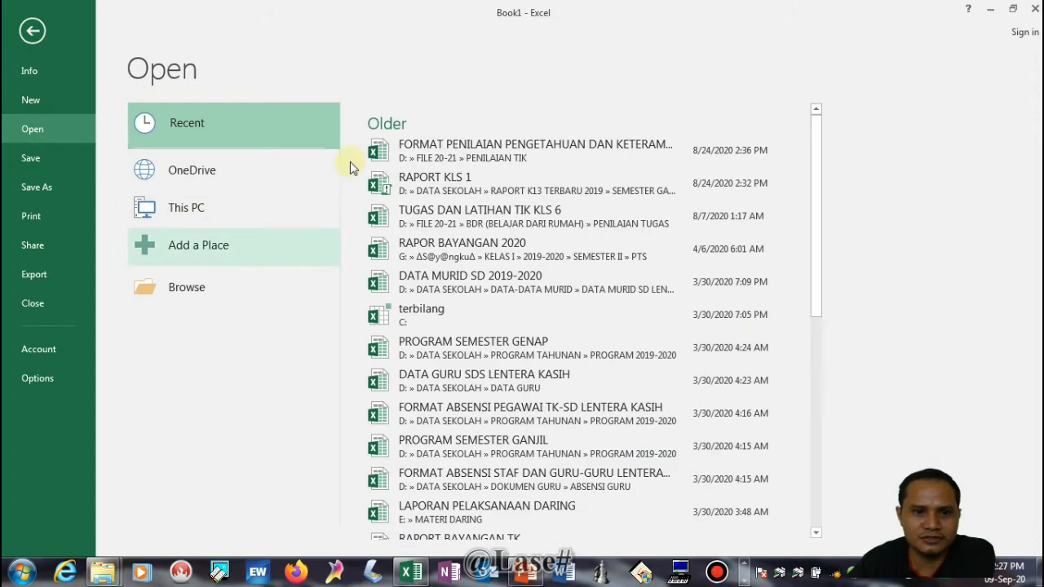
click(188, 214)
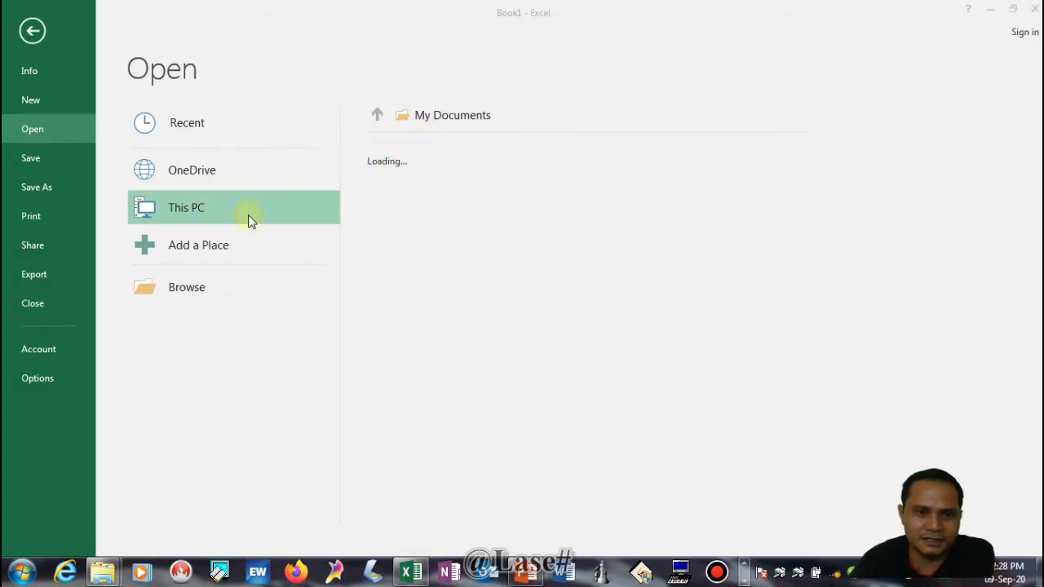
click(196, 292)
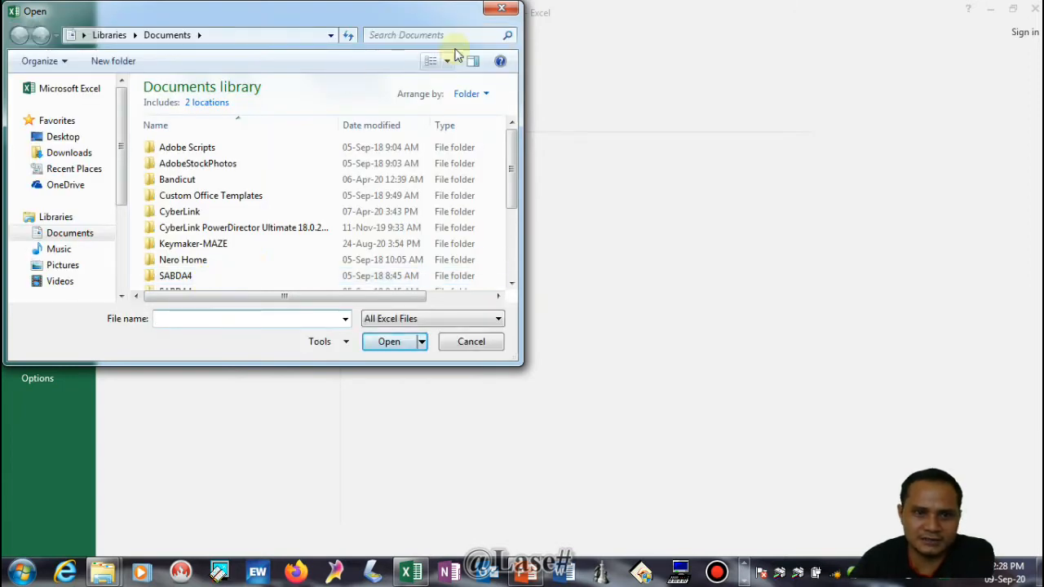
click(502, 10)
click(197, 292)
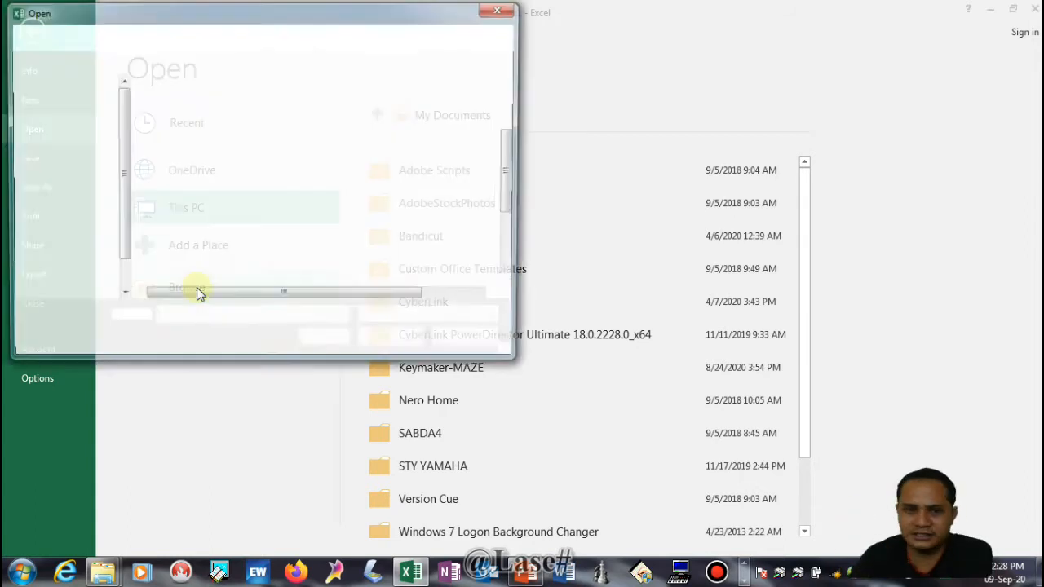
Open the workbook LAPORAN DAN DAFTAR HARGA BUKU PAKET TK TAHUN 2018-2019 from DATAKU (E:) > DATAKU > FILE DOKUMEN > LAIN-LAIN
drag(124, 163, 118, 241)
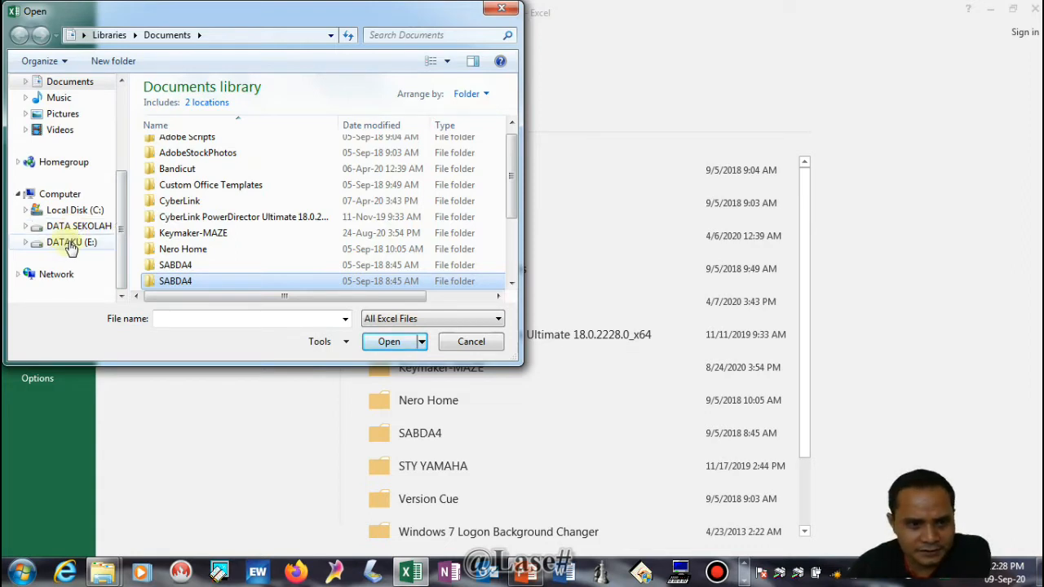
click(71, 245)
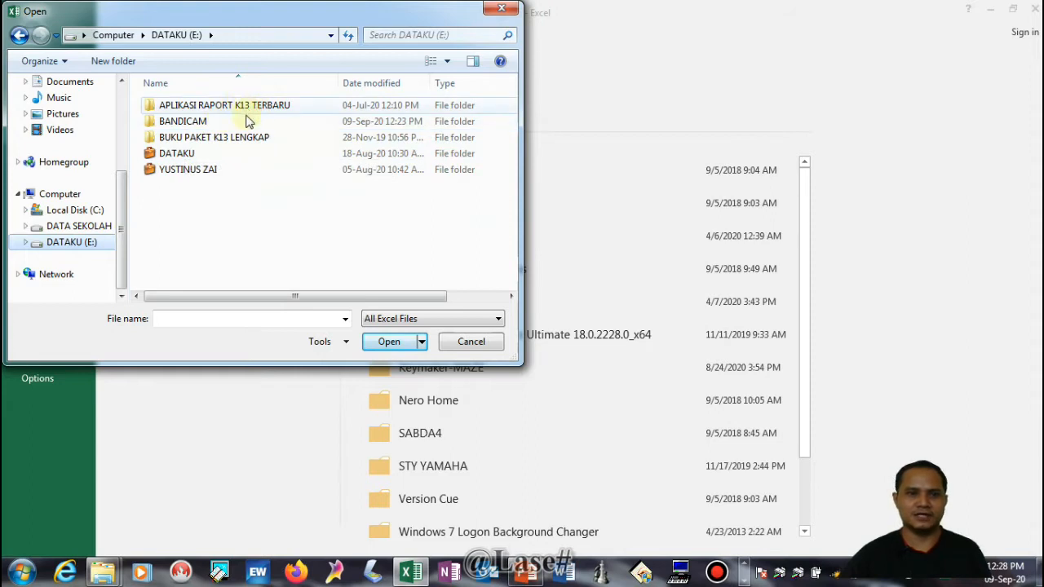
double_click(198, 157)
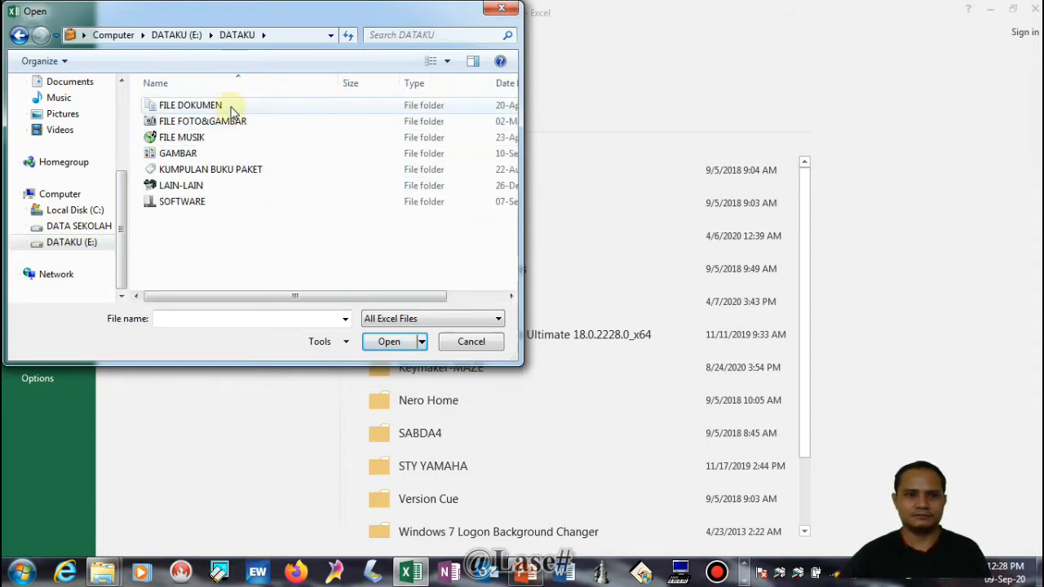
double_click(233, 107)
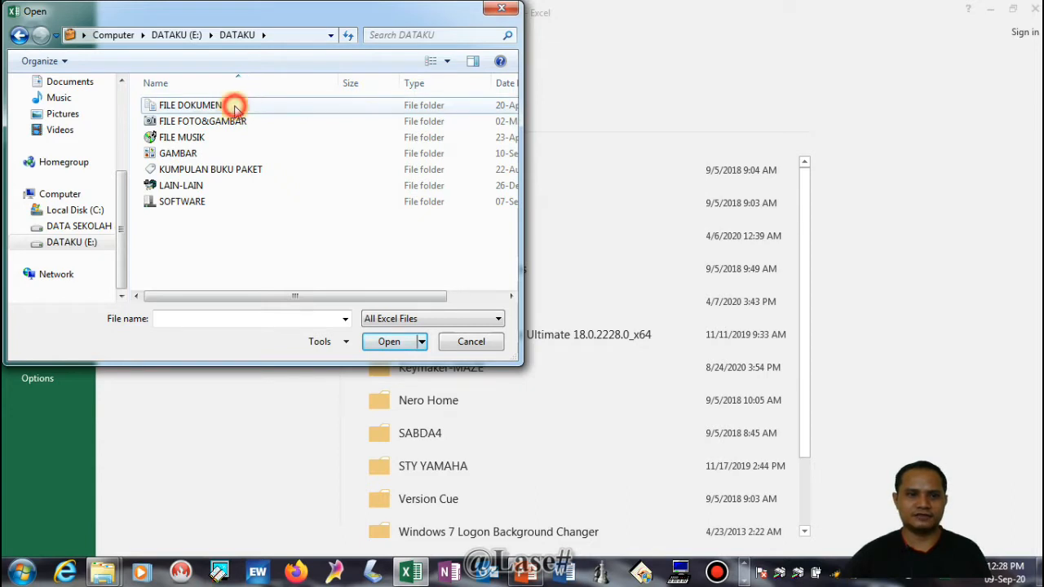
double_click(209, 202)
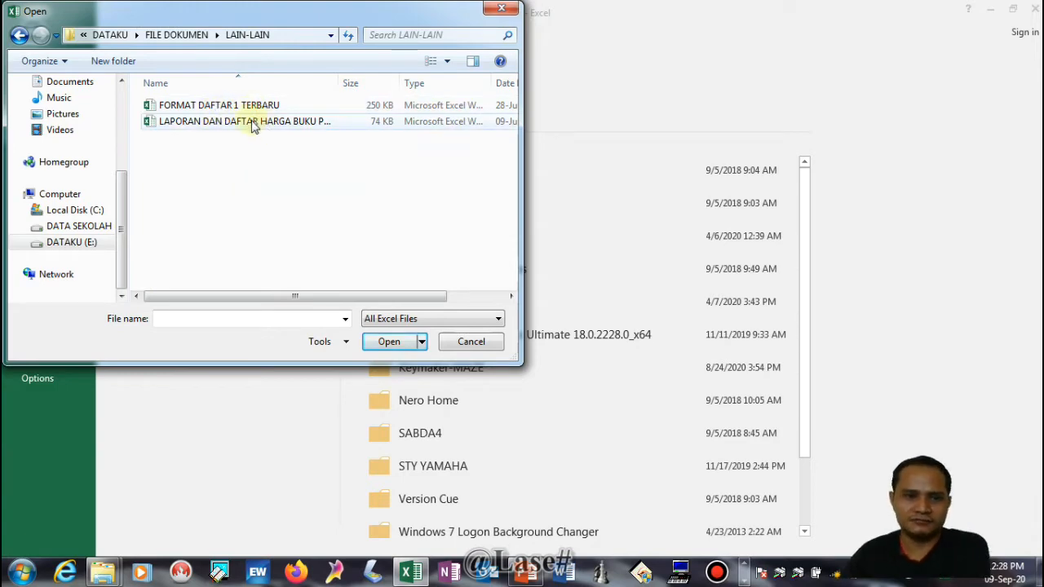
double_click(247, 122)
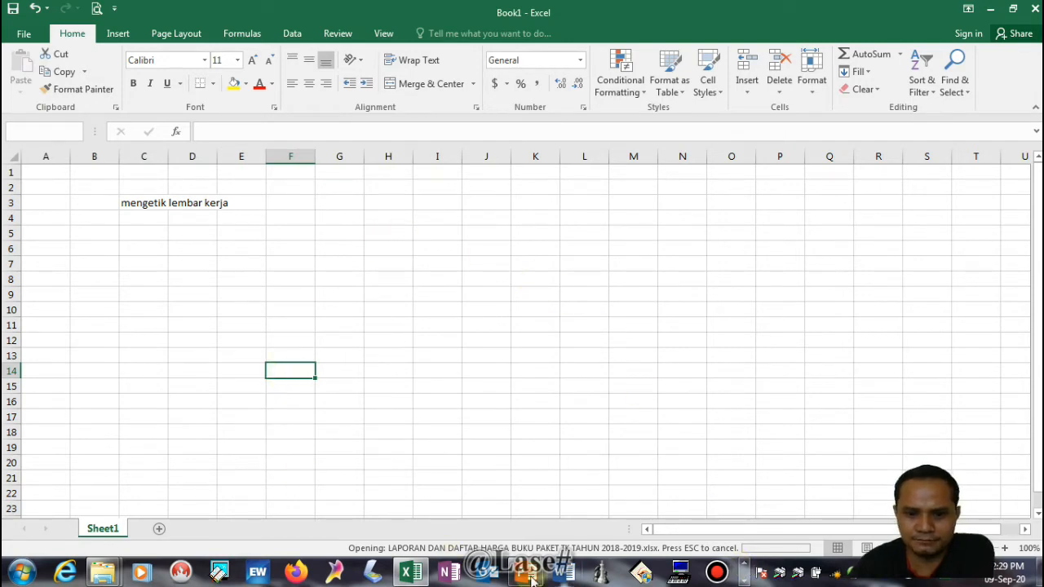
mouse_move(532, 579)
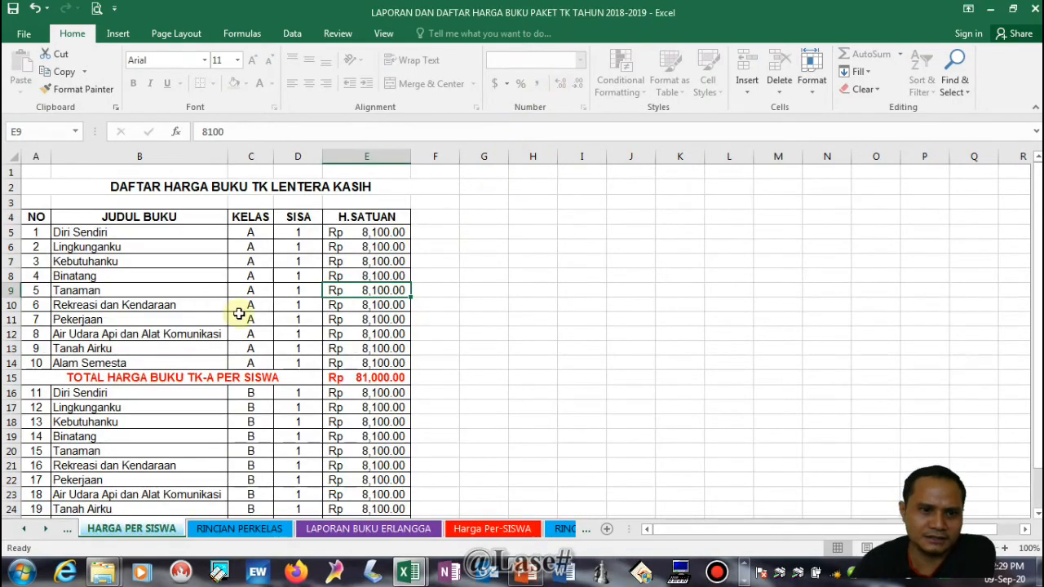
Look over the book price list on the HARGA PER SISWA sheet, then close that workbook
scroll(400, 347, down, 5)
scroll(381, 362, up, 5)
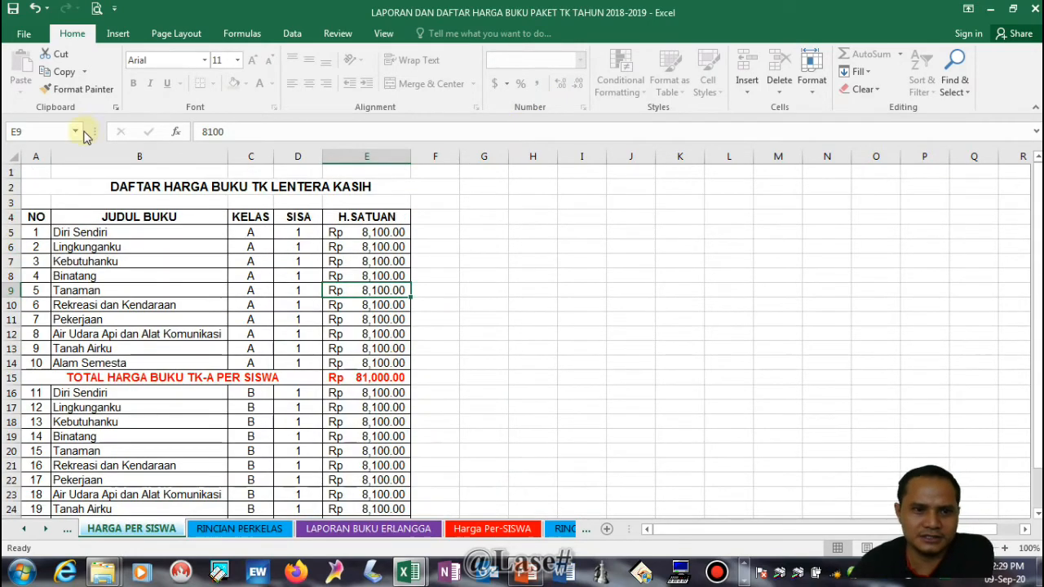
scroll(456, 351, down, 5)
scroll(531, 363, up, 5)
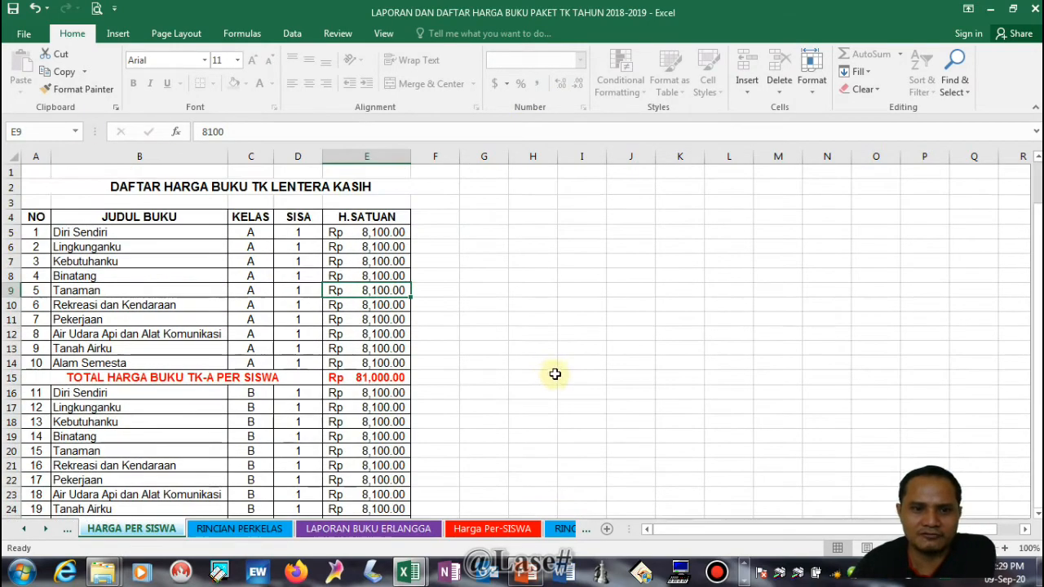
click(22, 35)
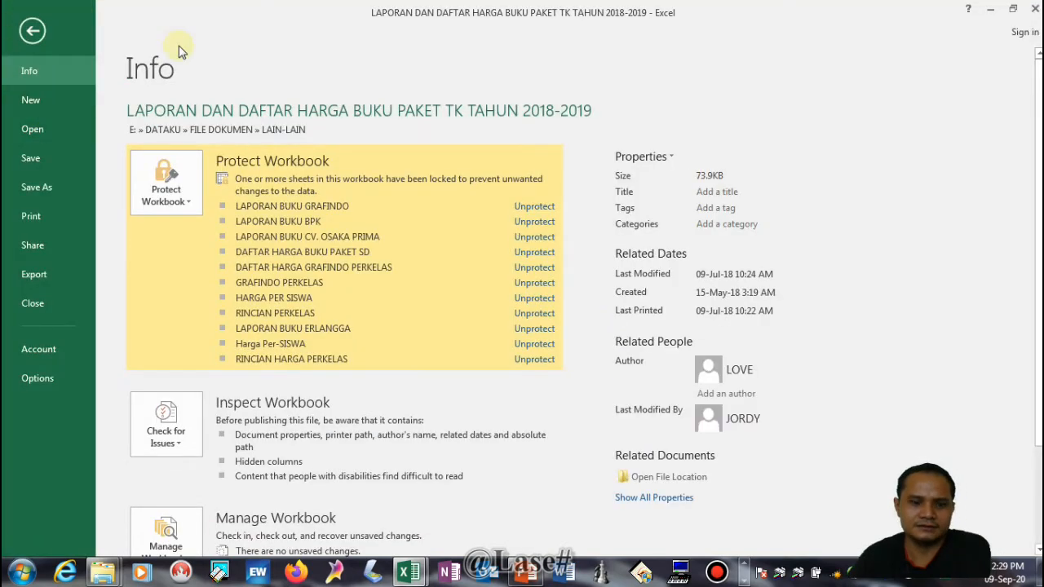
key(Escape)
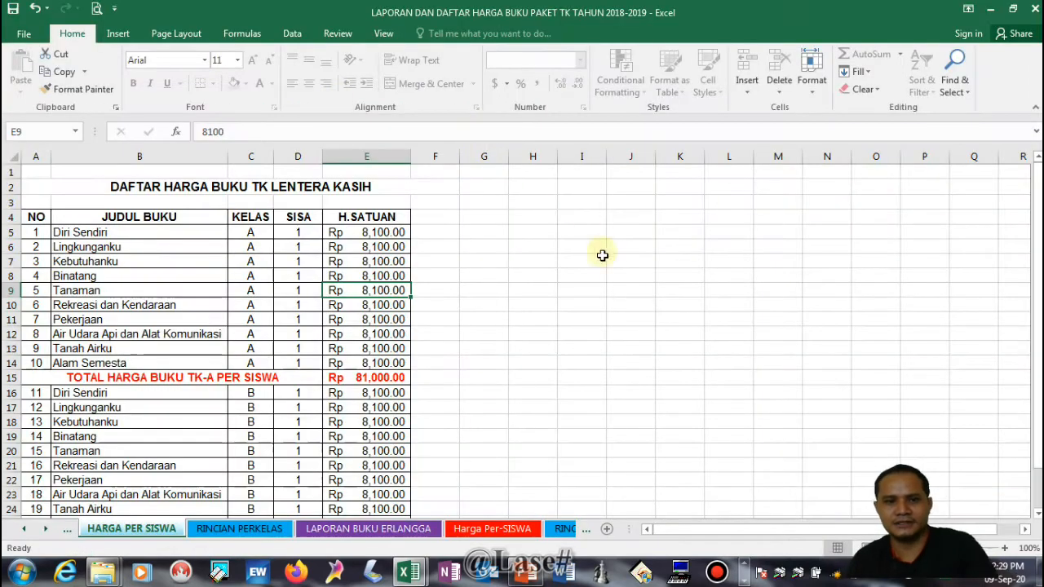
click(1036, 8)
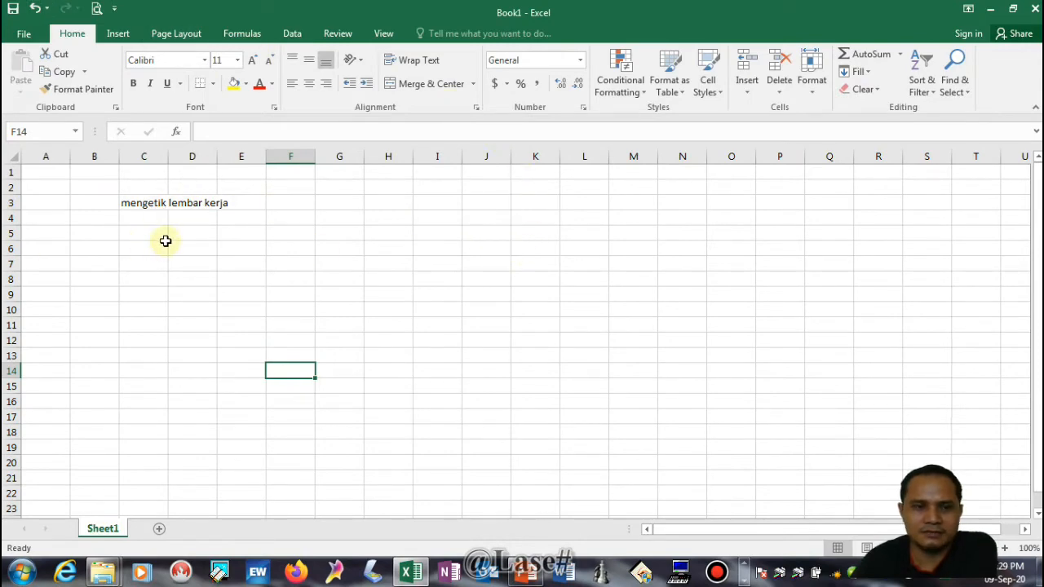
Create another blank workbook
click(25, 36)
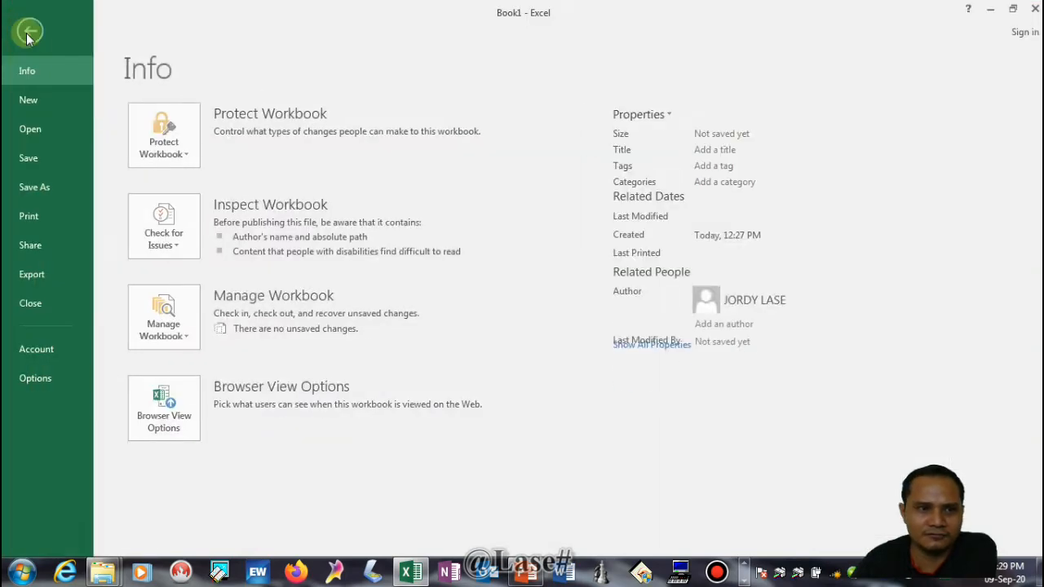
click(31, 100)
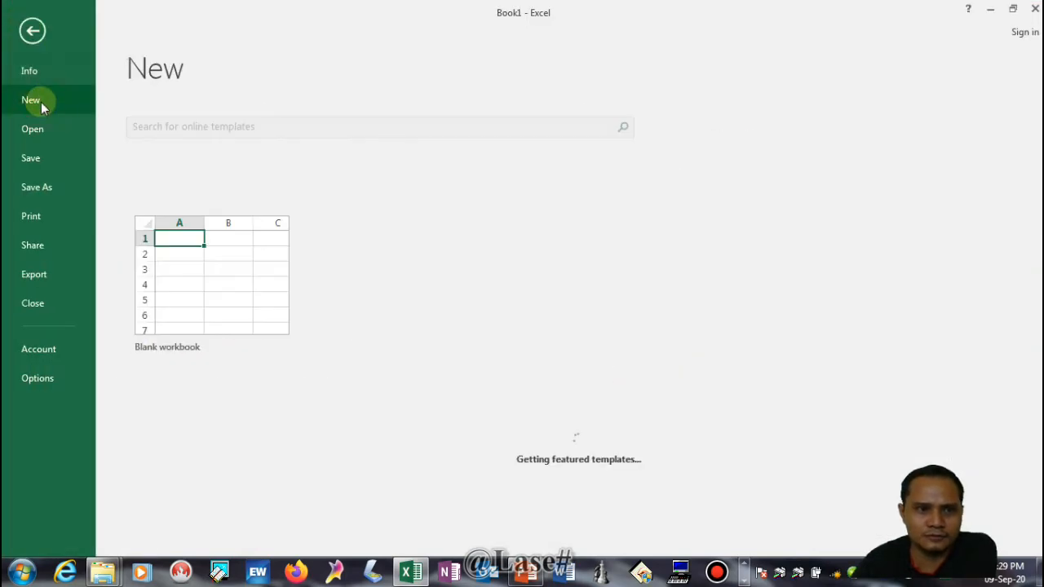
click(216, 275)
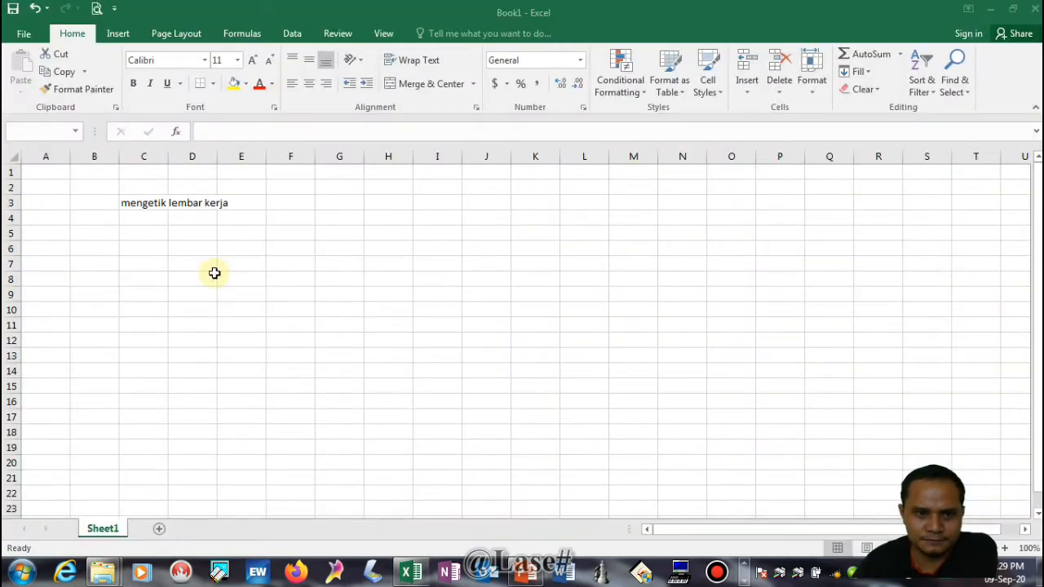
Enter the title "Daftar Hadir Kelas 5" in cell C2 of the new workbook
click(144, 190)
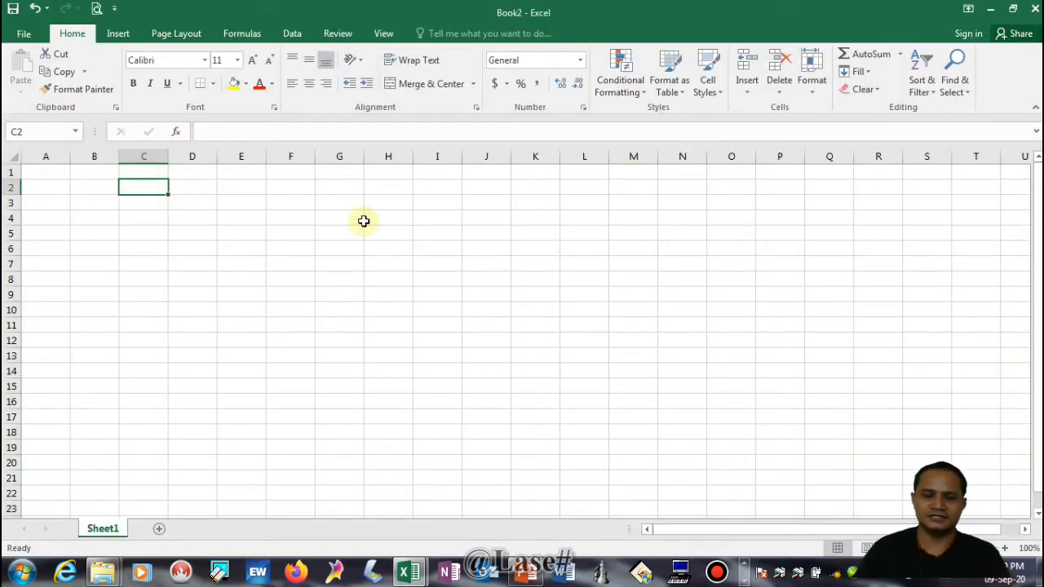
text(daf)
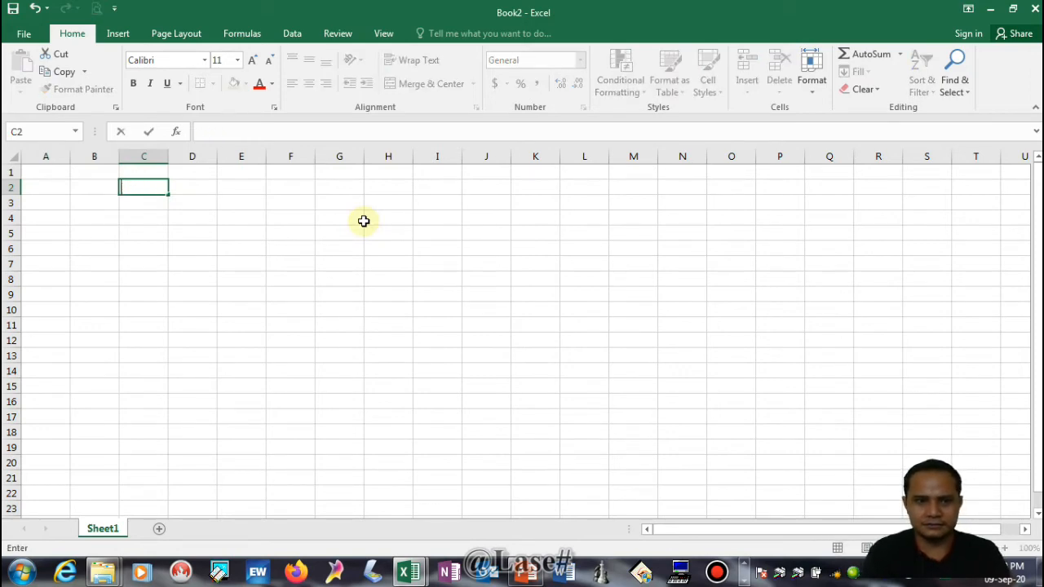
key(BackSpace)
text(Daftar hadir KElas)
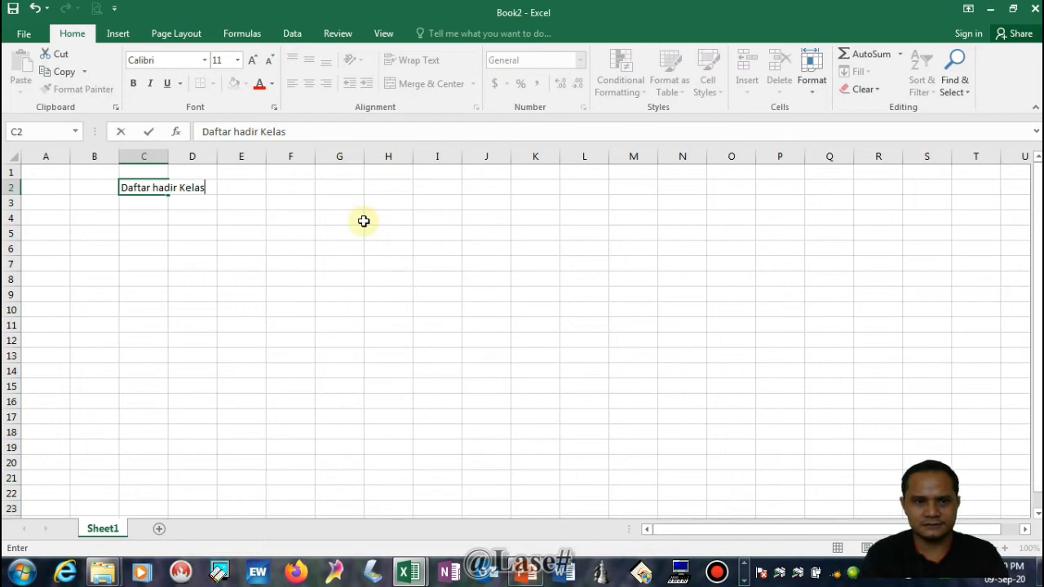
key(BackSpace)
key(BackSpace)
key(BackSpace)
key(BackSpace)
key(BackSpace)
key(BackSpace)
key(BackSpace)
key(BackSpace)
key(BackSpace)
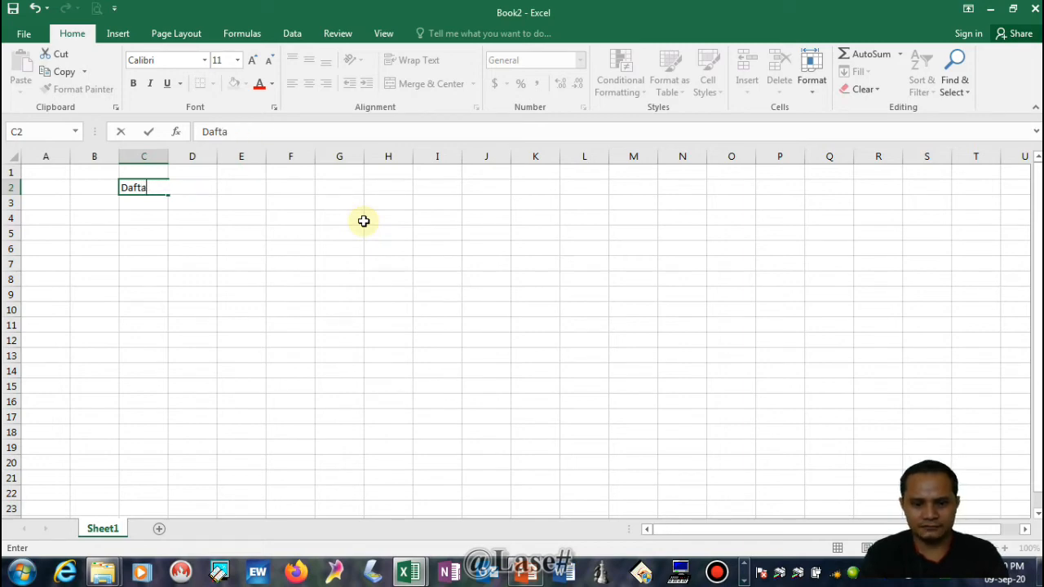
text(Hadir Kelas)
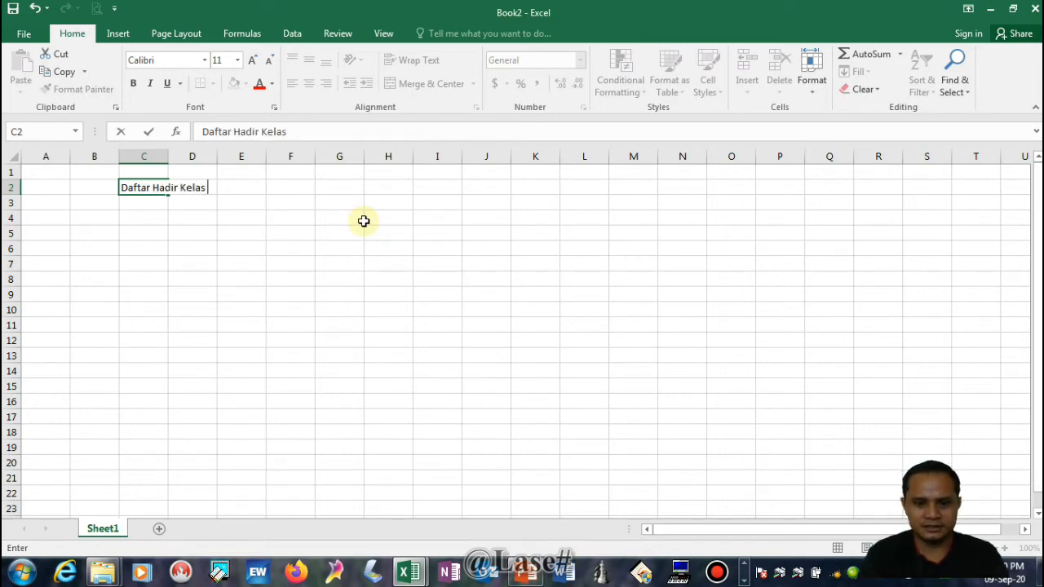
text( 5)
click(254, 217)
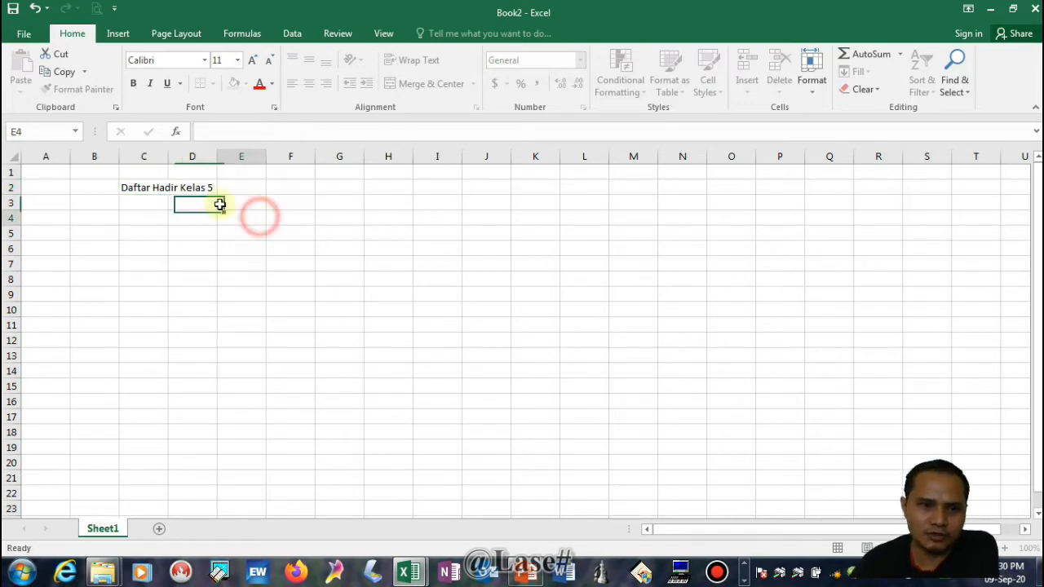
Enter the headings "No" in A4 and "Nama" in B4, and widen column B to make room for names
click(44, 216)
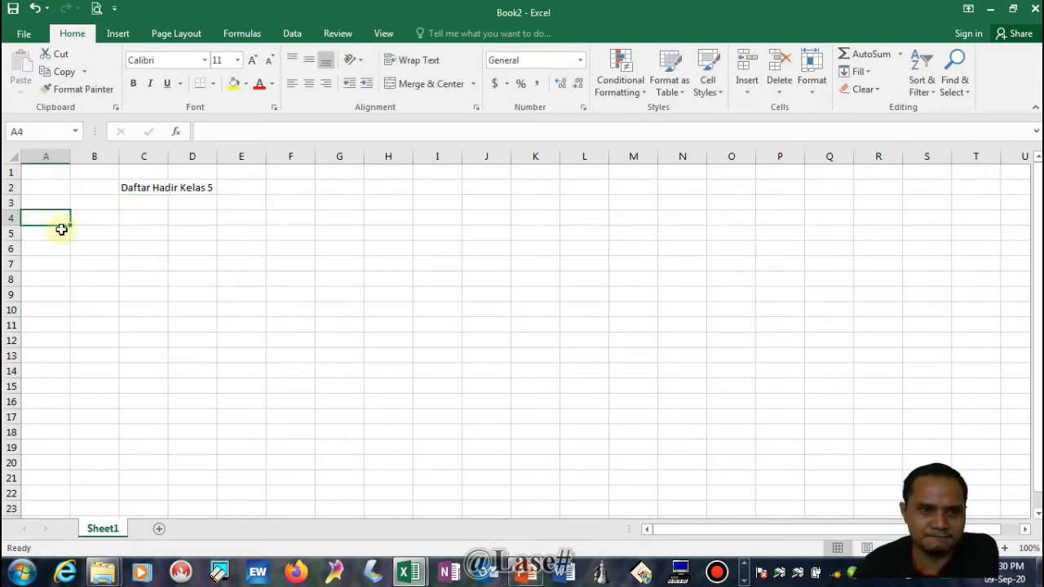
text(No)
key(Tab)
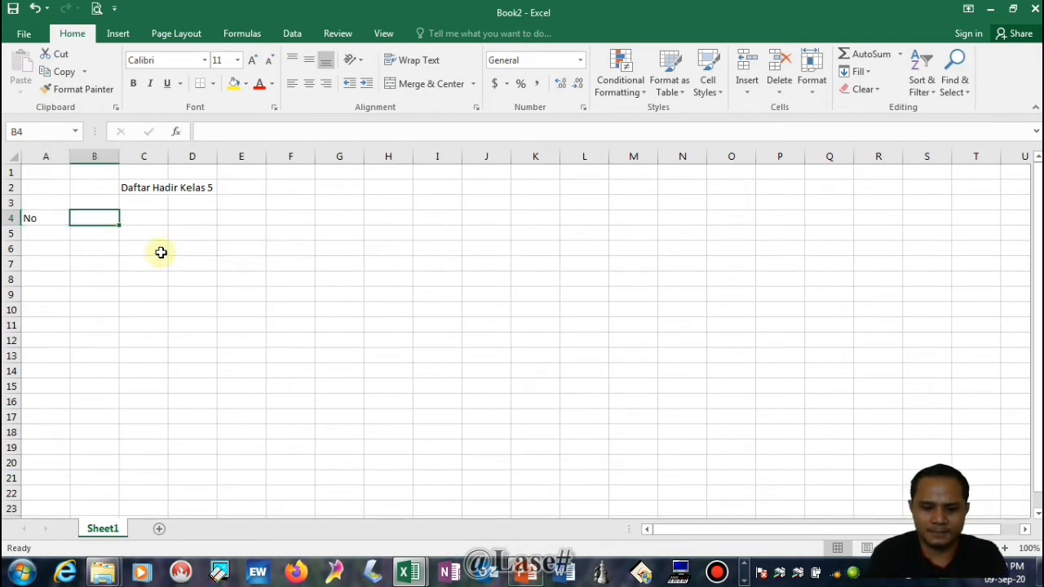
text(Nama)
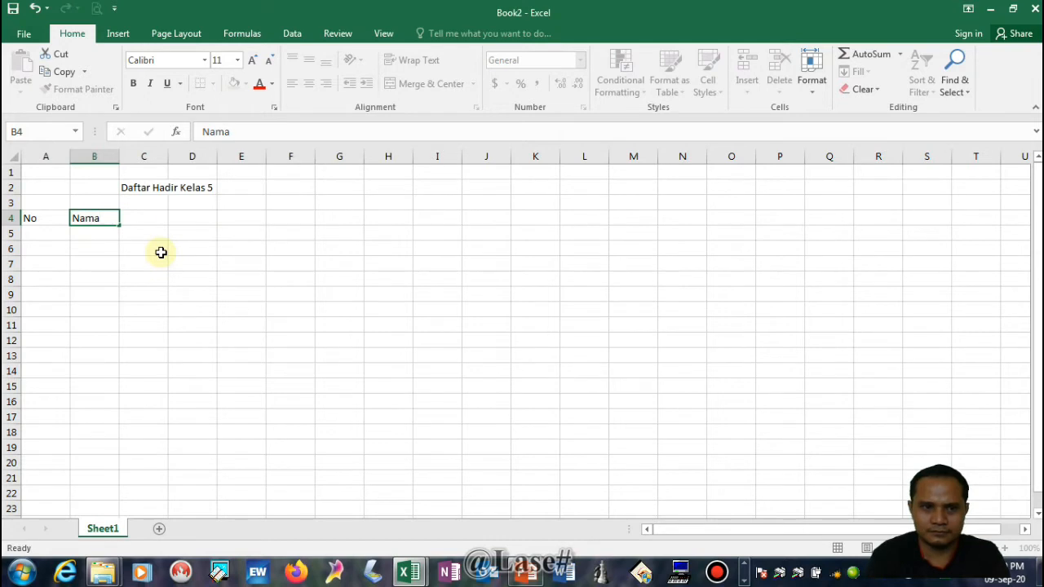
key(Tab)
drag(121, 153, 204, 200)
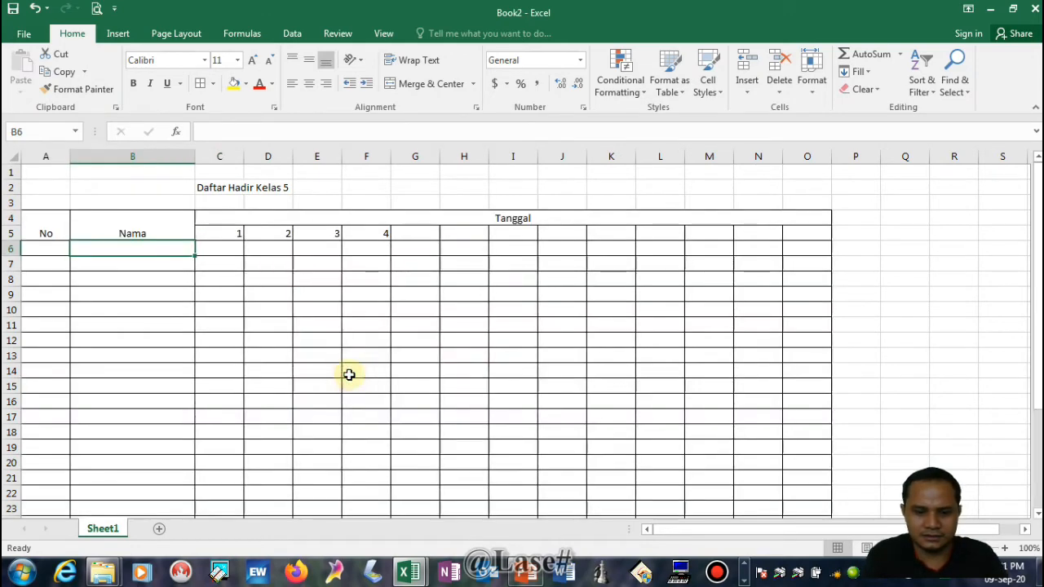
Enter the first student's name in cell B6 of the attendance table
text(Ne)
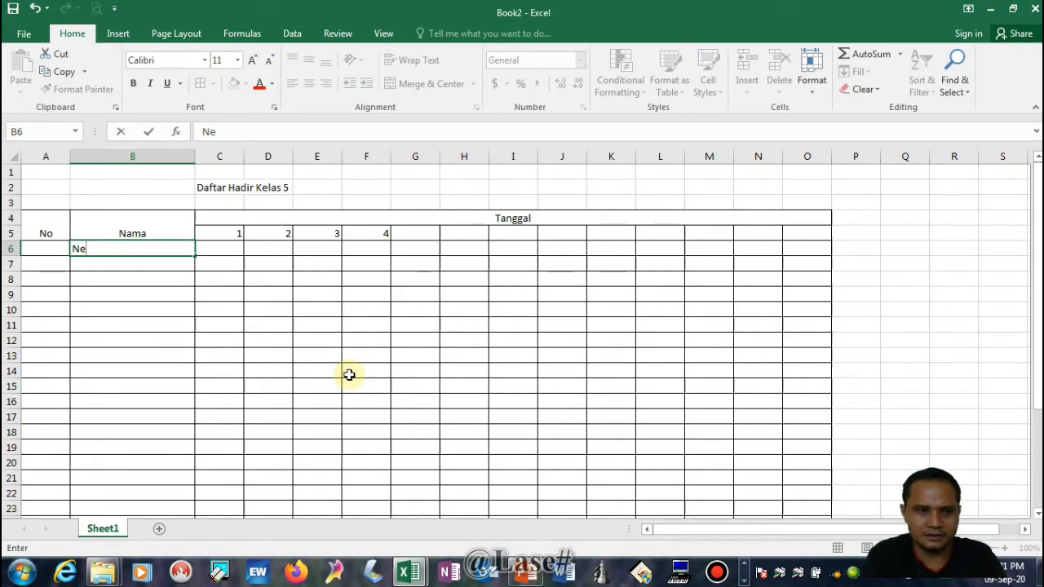
text(ha)
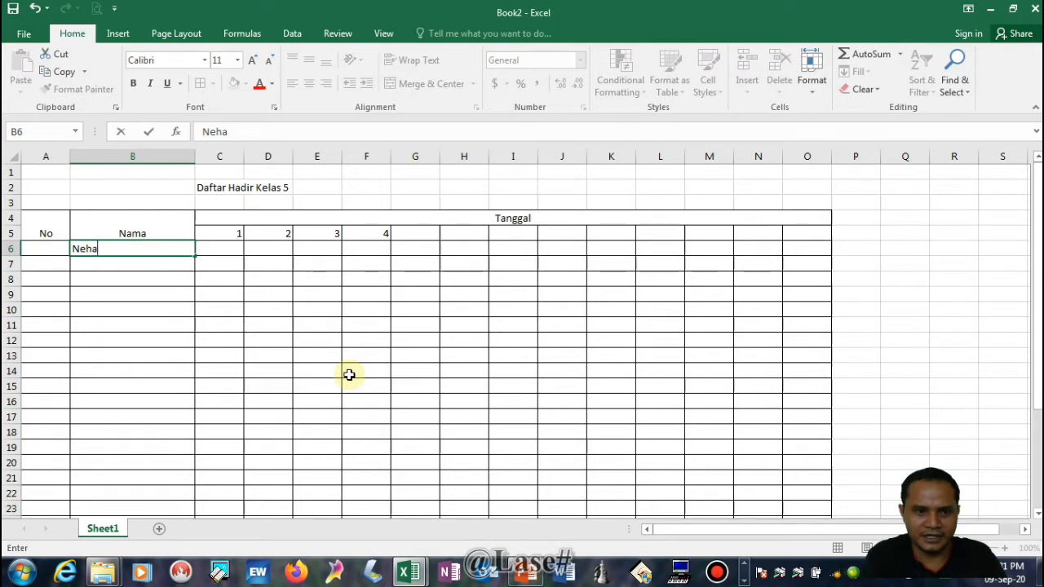
click(223, 254)
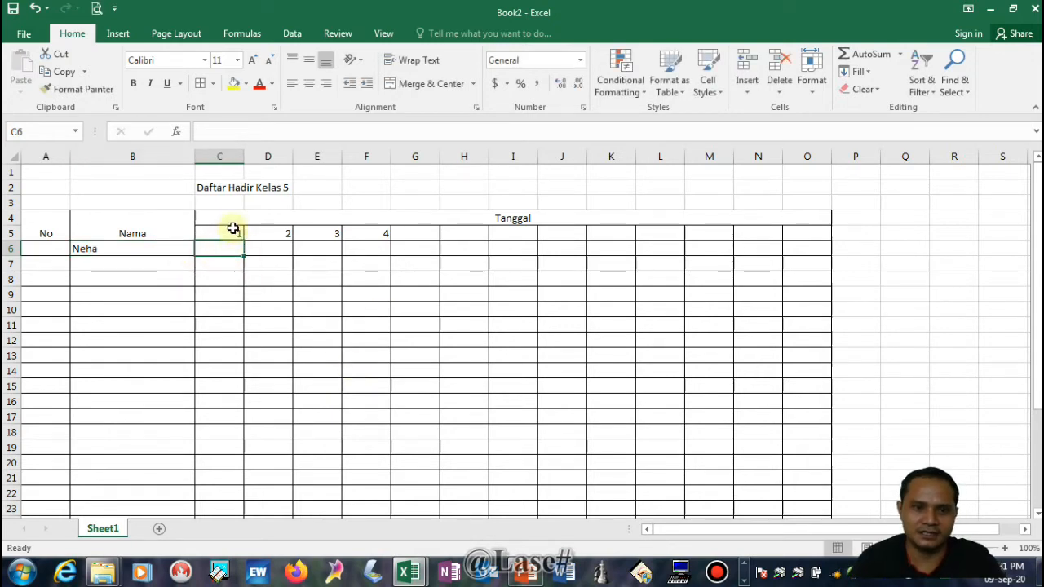
click(445, 263)
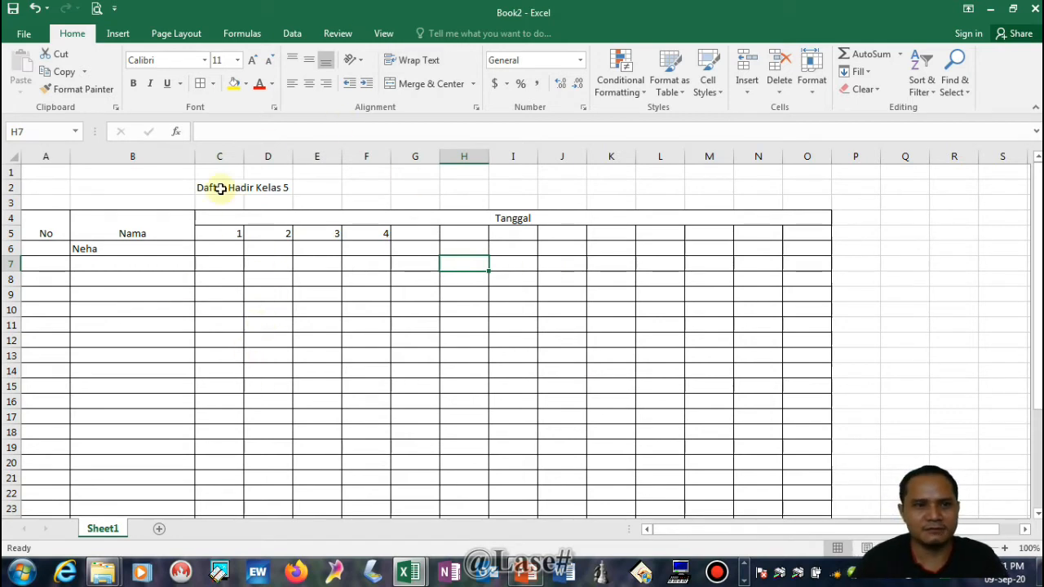
Bring up the Save As dialog for the attendance workbook and choose the DATAKU (E:) drive as its location
click(25, 33)
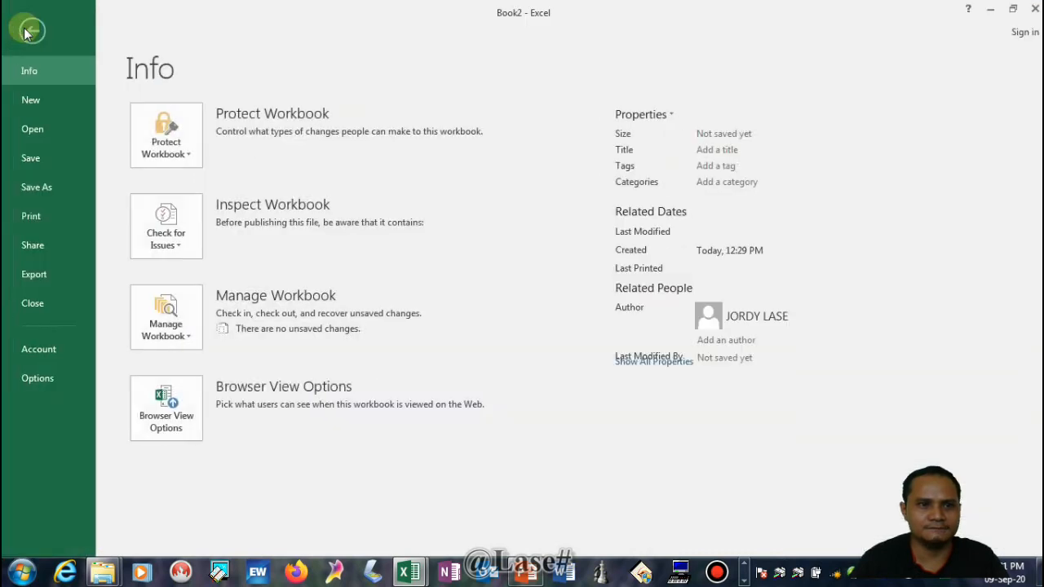
click(49, 186)
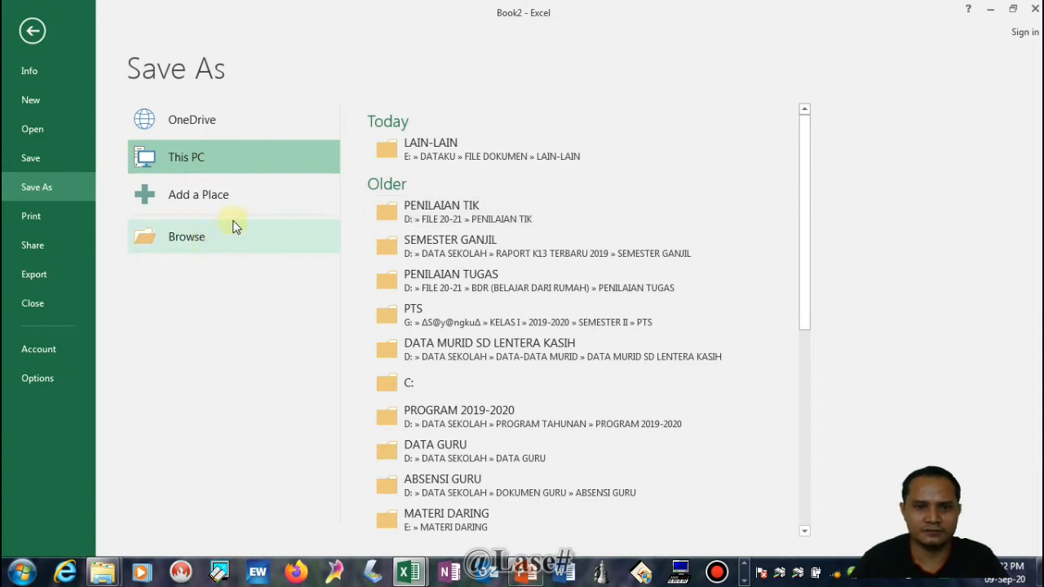
click(199, 242)
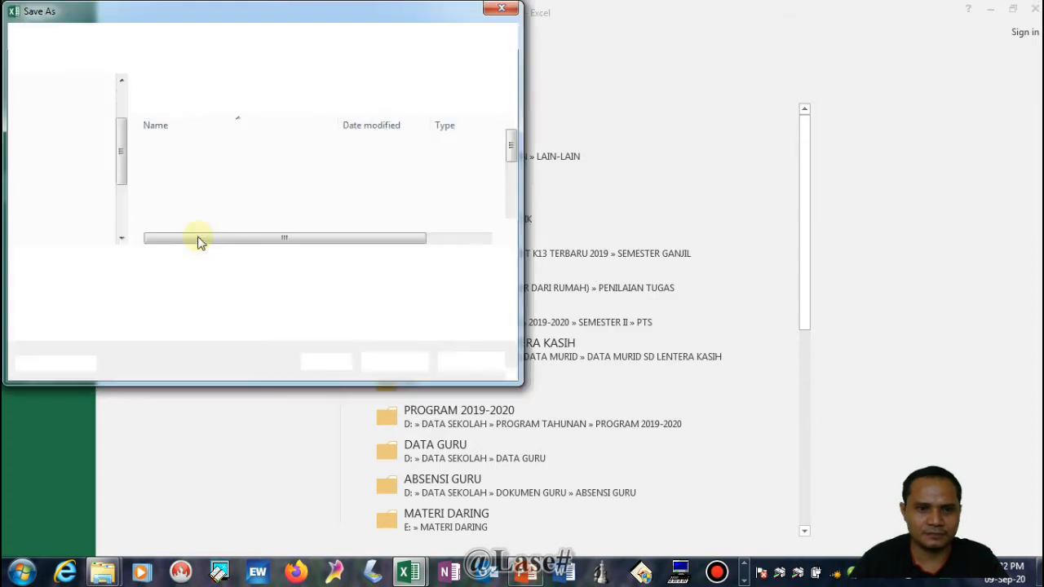
scroll(103, 209, down, 3)
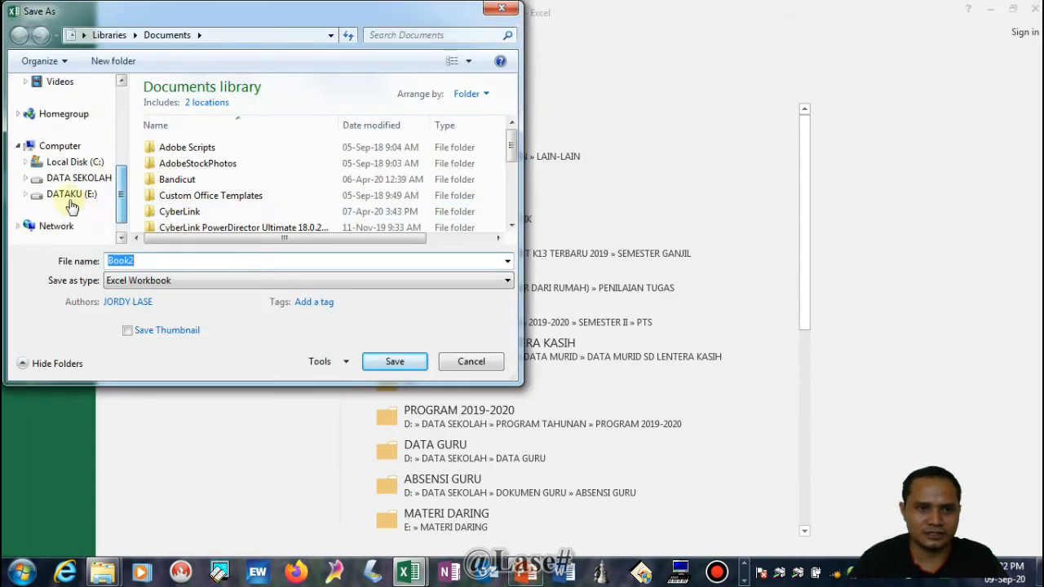
click(65, 194)
Name the file "daftar hadir" and save it as an Excel Workbook
double_click(139, 261)
key(BackSpace)
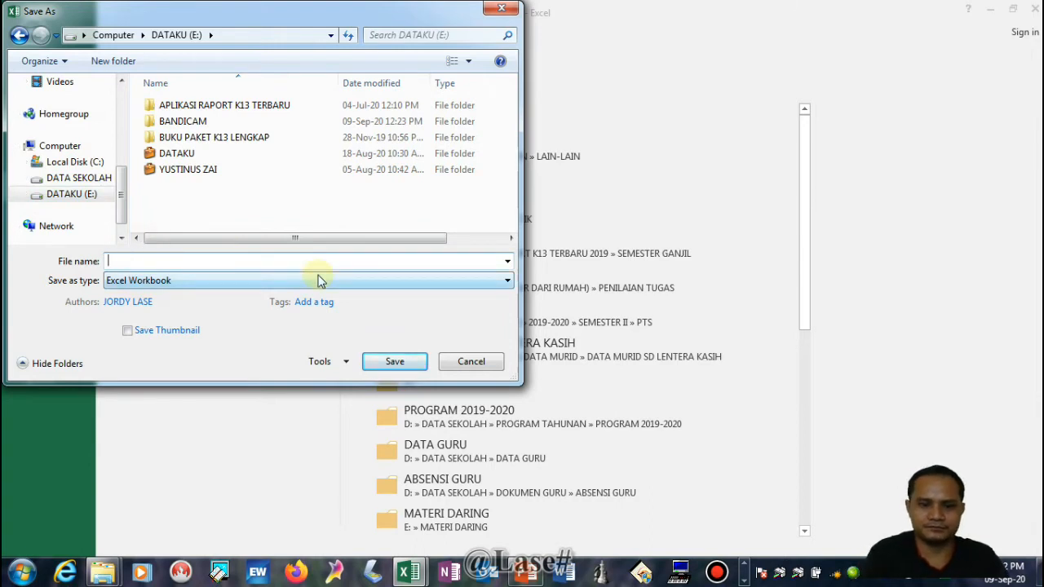
text(dat)
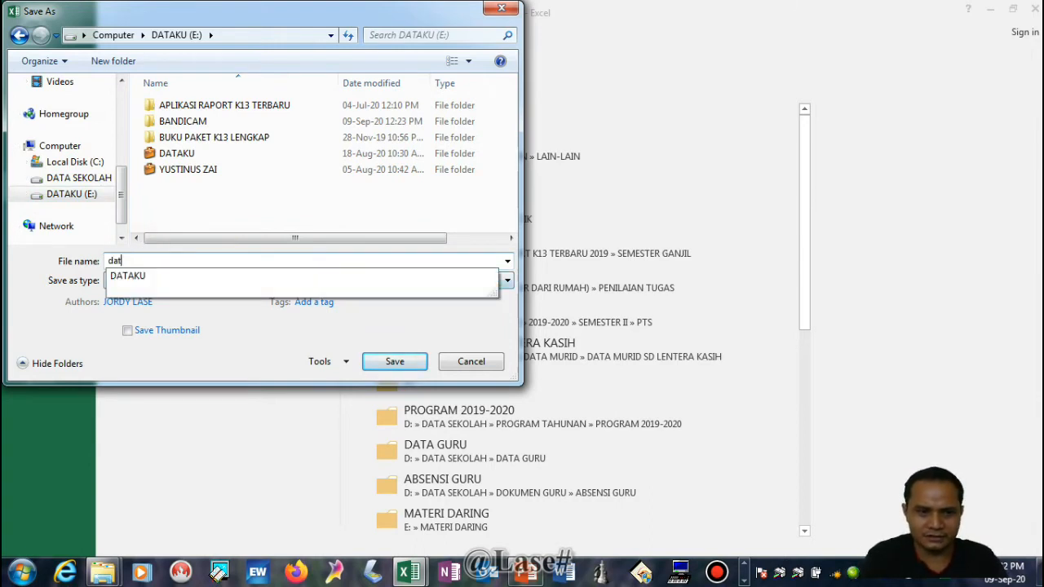
text(===)
key(BackSpace)
key(BackSpace)
key(BackSpace)
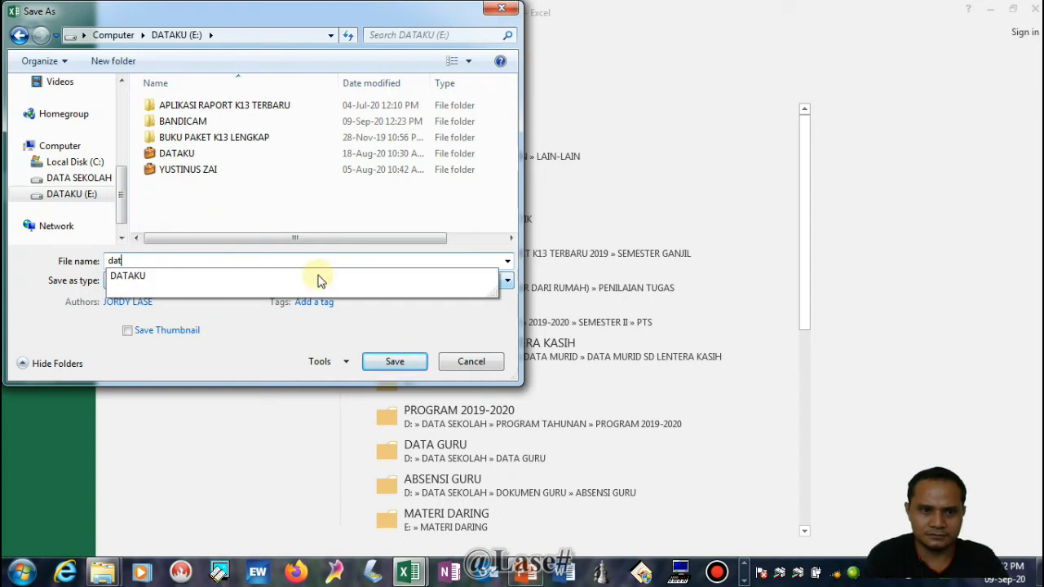
key(BackSpace)
text(daftar hadir)
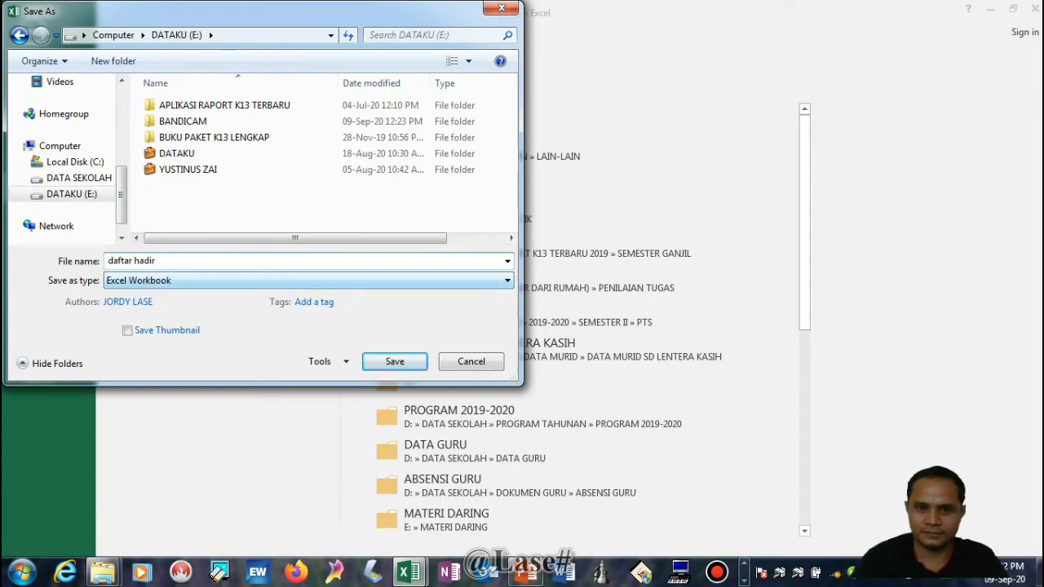
click(393, 361)
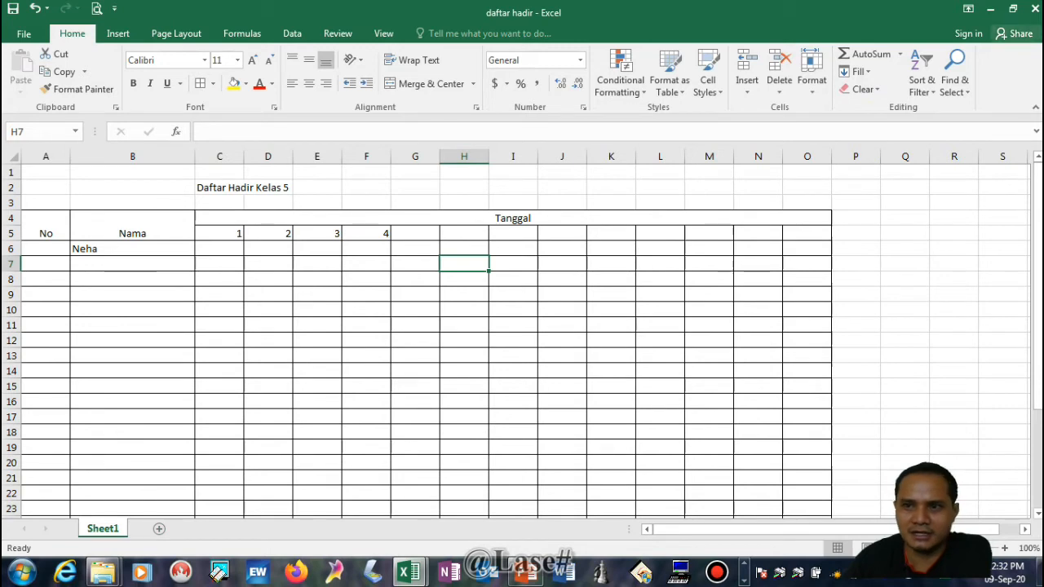
Close the daftar hadir workbook and close Book1 without saving its changes
click(1036, 9)
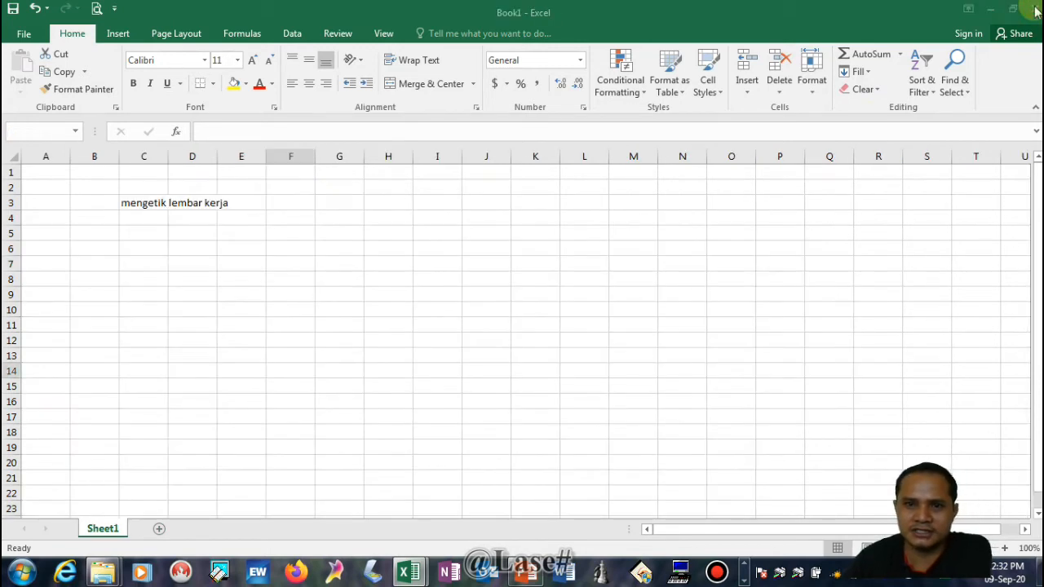
click(1035, 8)
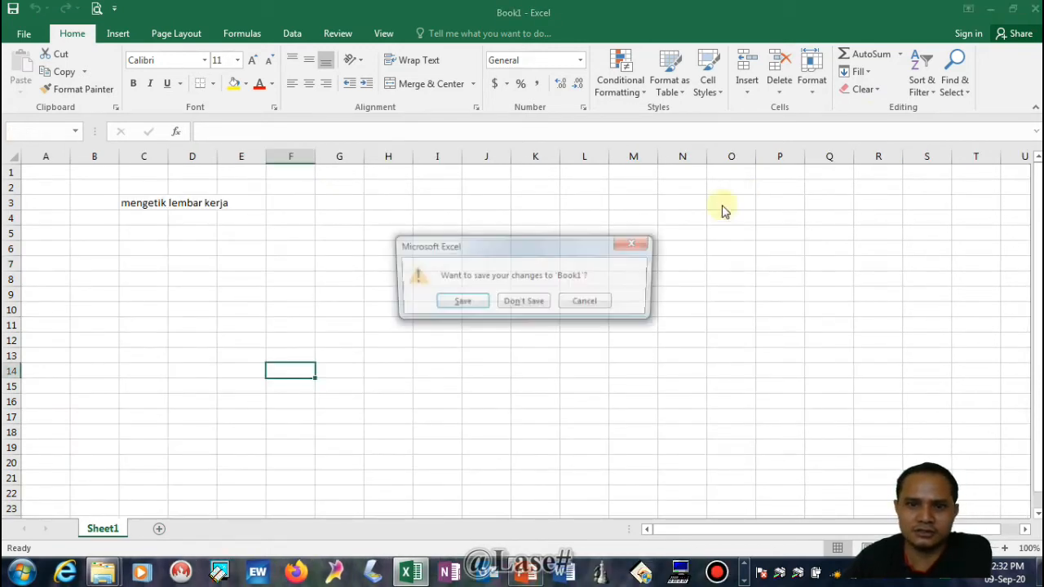
click(524, 302)
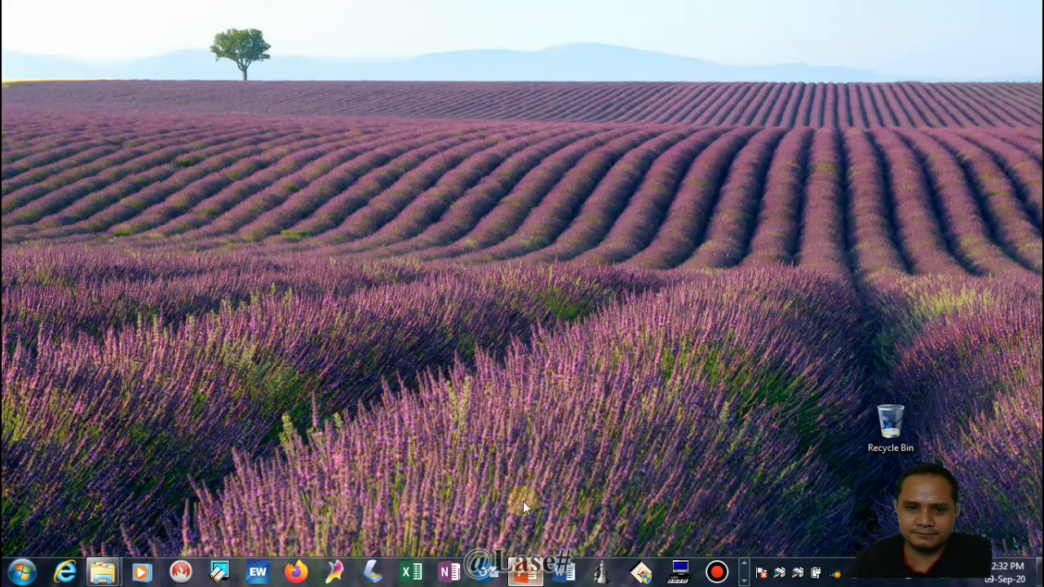
Switch to the TIK KLS 5-6 presentation in PowerPoint and start its slide show from the title slide
click(525, 573)
click(878, 548)
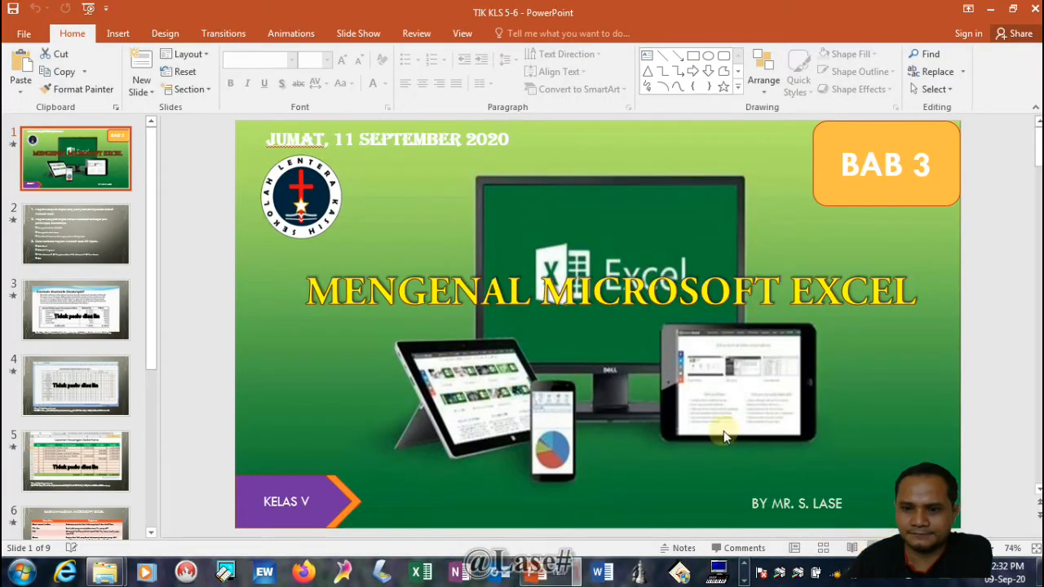